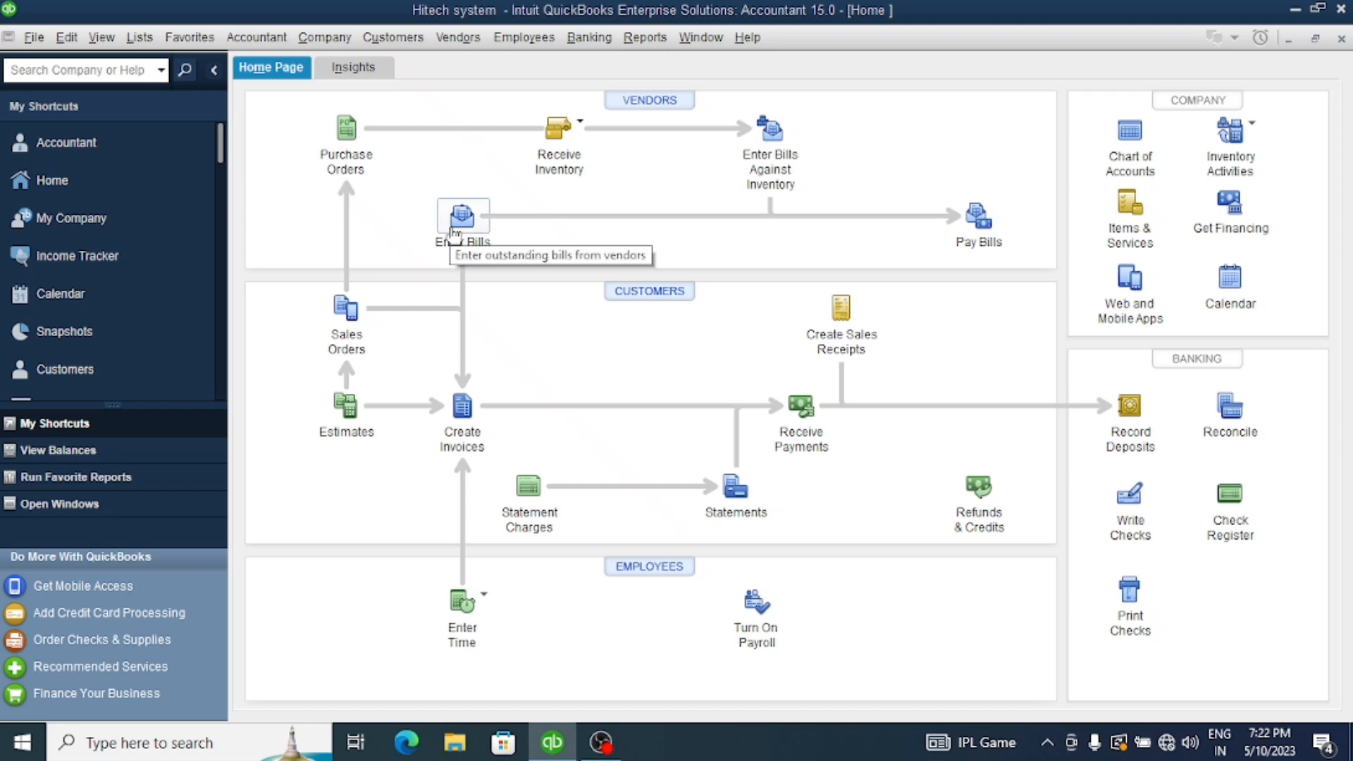
# Start a new vendor bill for global electronics with reference number 001
pyautogui.click(465, 218)
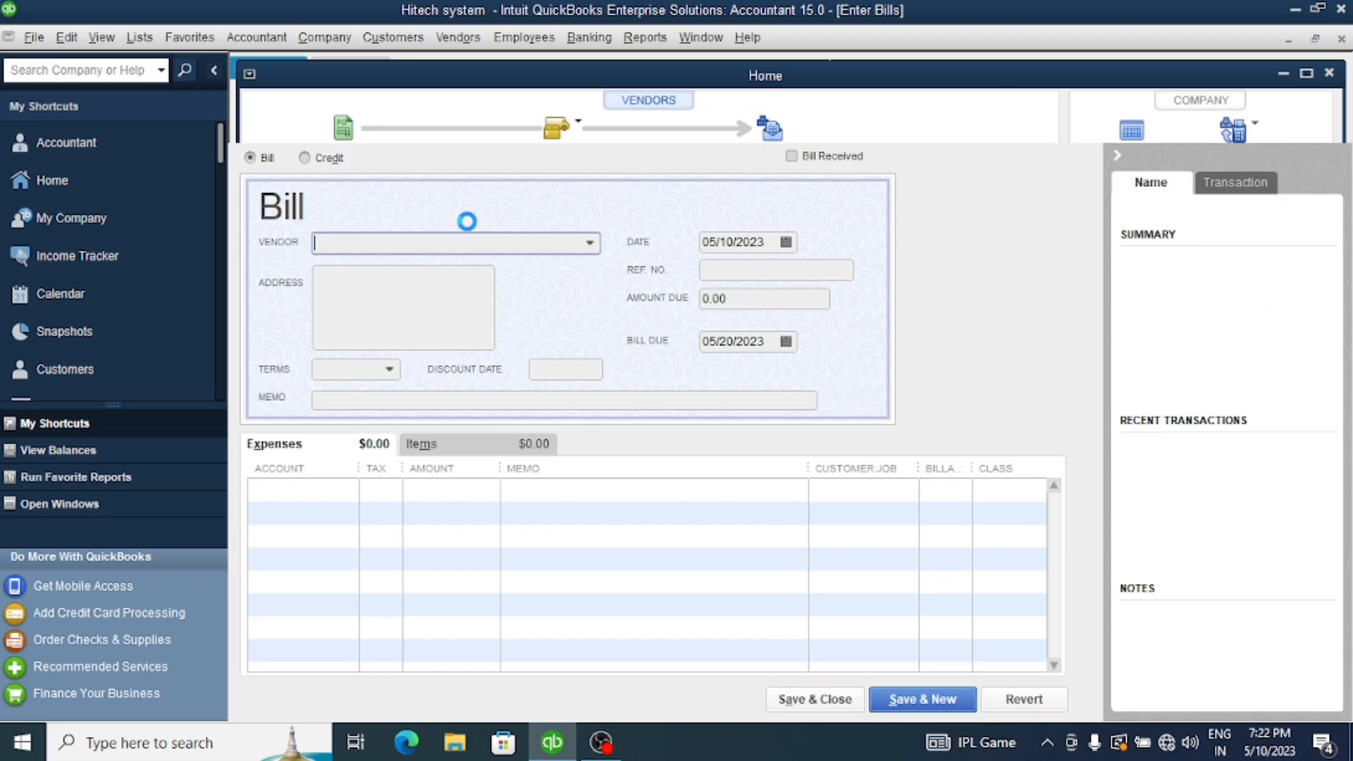
pyautogui.click(589, 245)
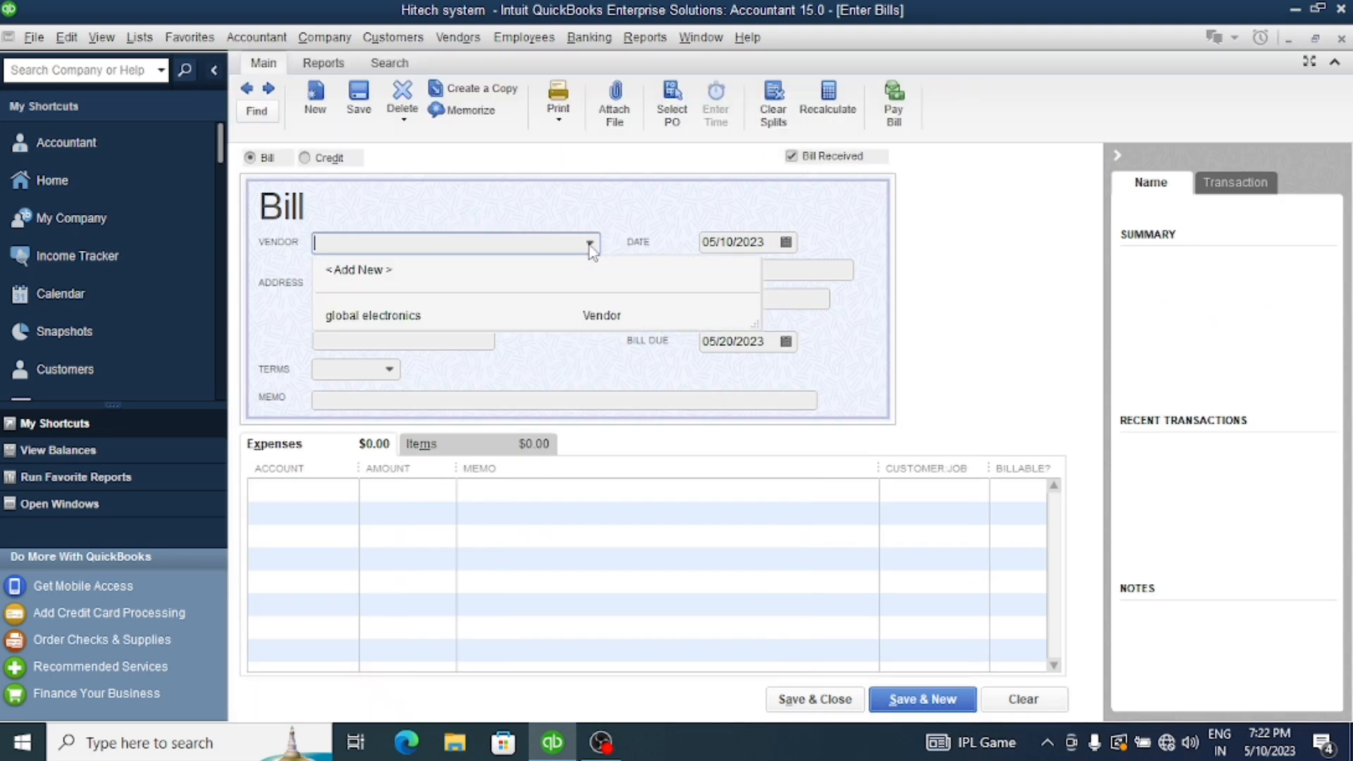
pyautogui.click(426, 318)
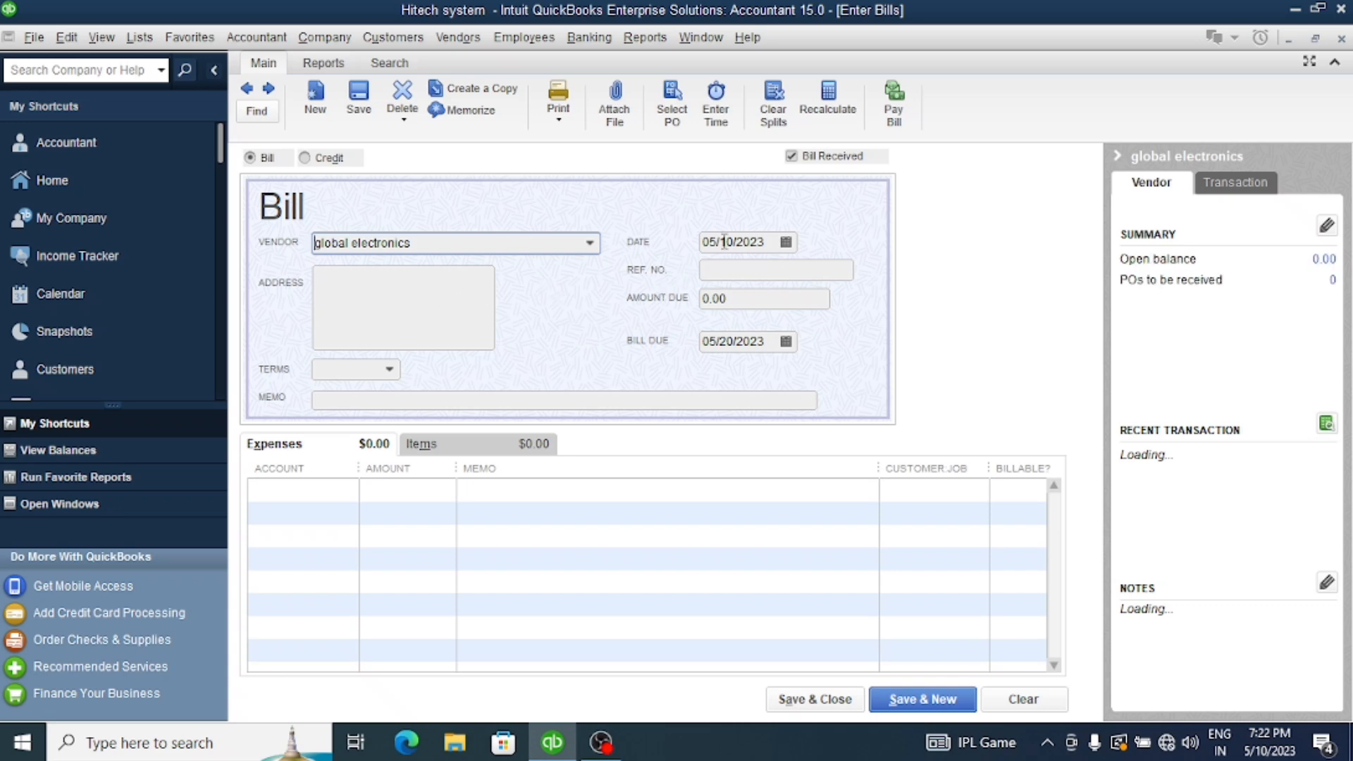
pyautogui.click(718, 266)
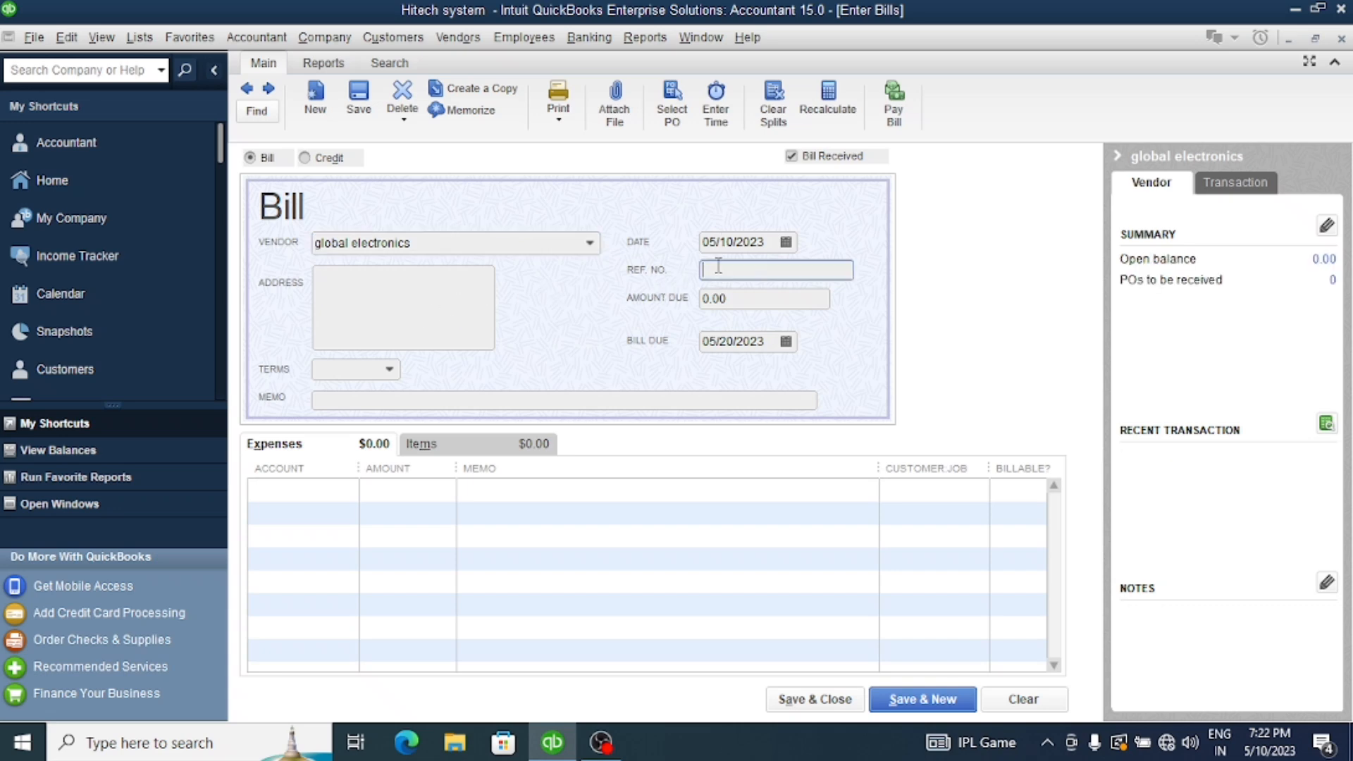
pyautogui.write('001')
# Add the hard disc inventory part as the bill's first item line with a quantity of 50
pyautogui.click(447, 444)
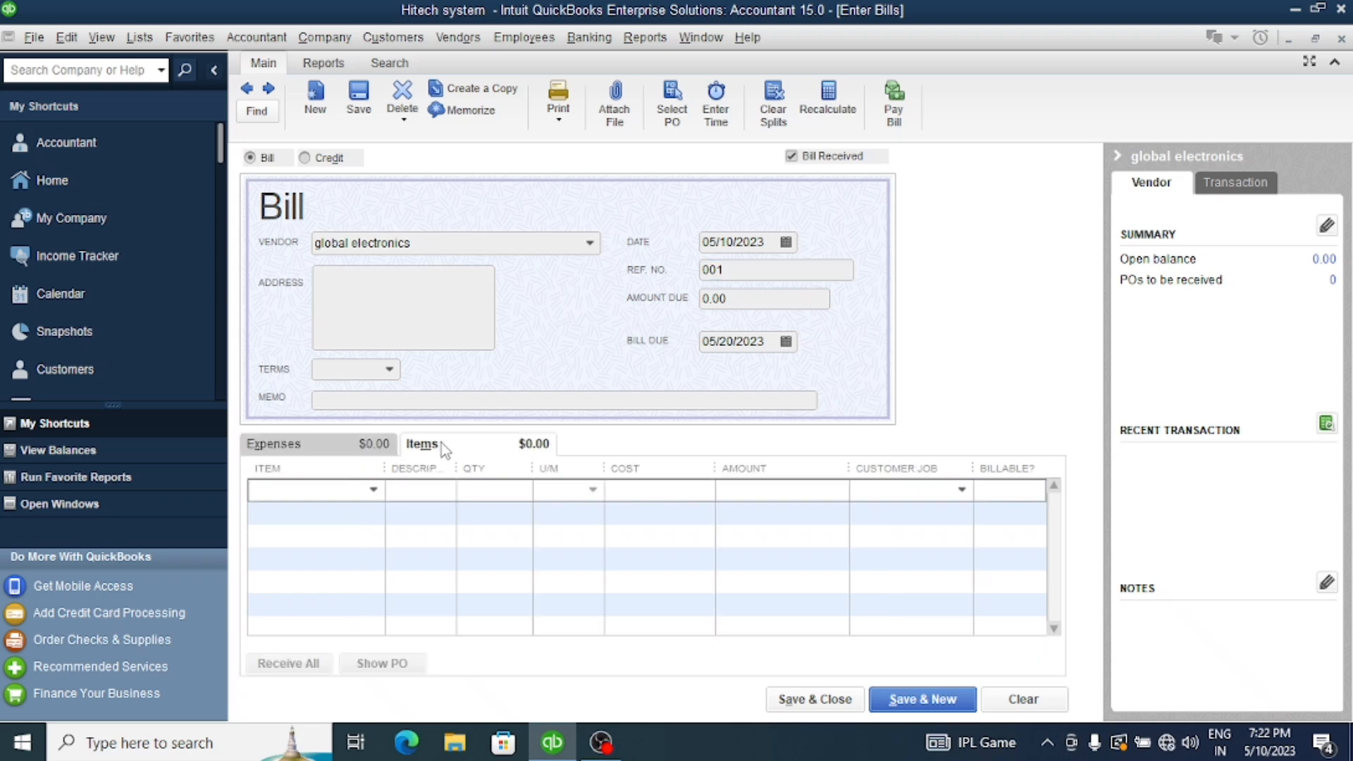
pyautogui.click(372, 491)
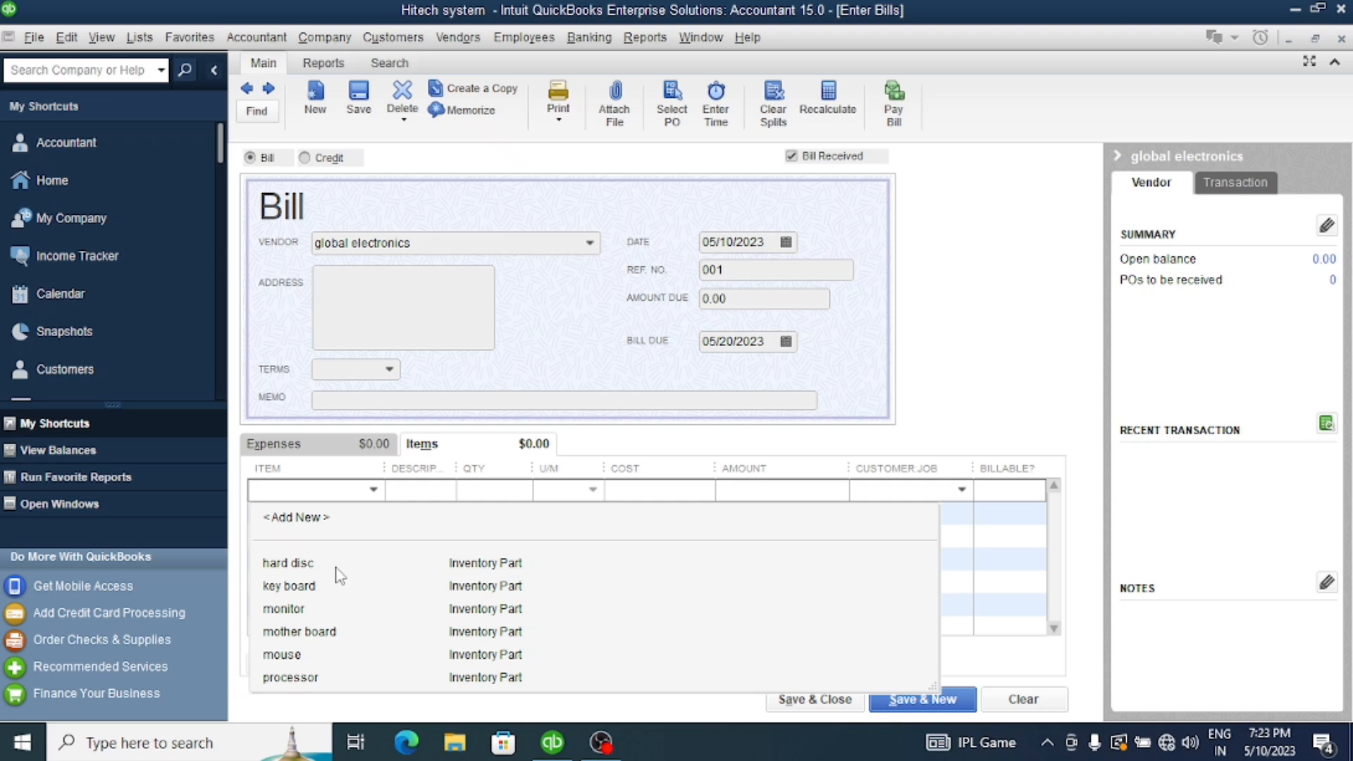
pyautogui.click(305, 563)
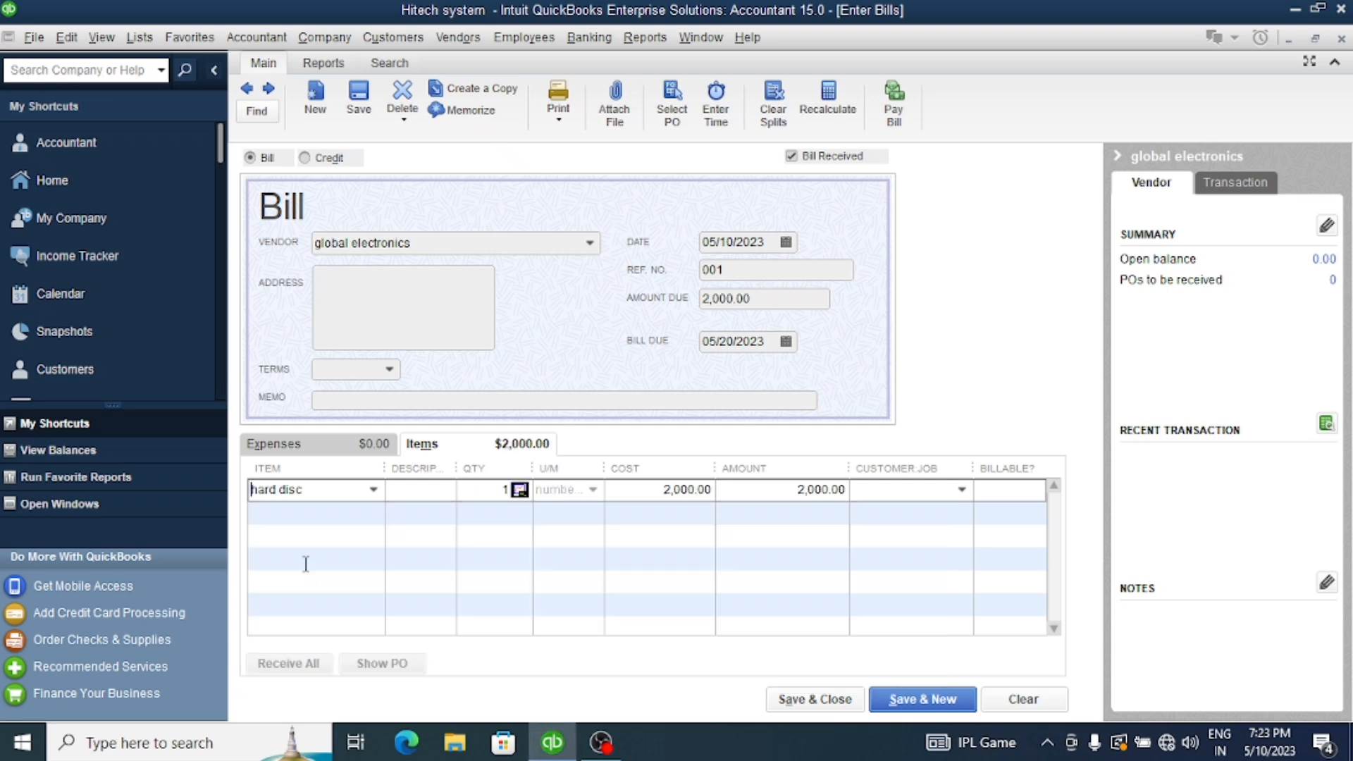
pyautogui.click(505, 493)
pyautogui.doubleClick(512, 492)
pyautogui.write('50')
# Add key board as the second item line of the bill with a quantity of 50
pyautogui.click(349, 512)
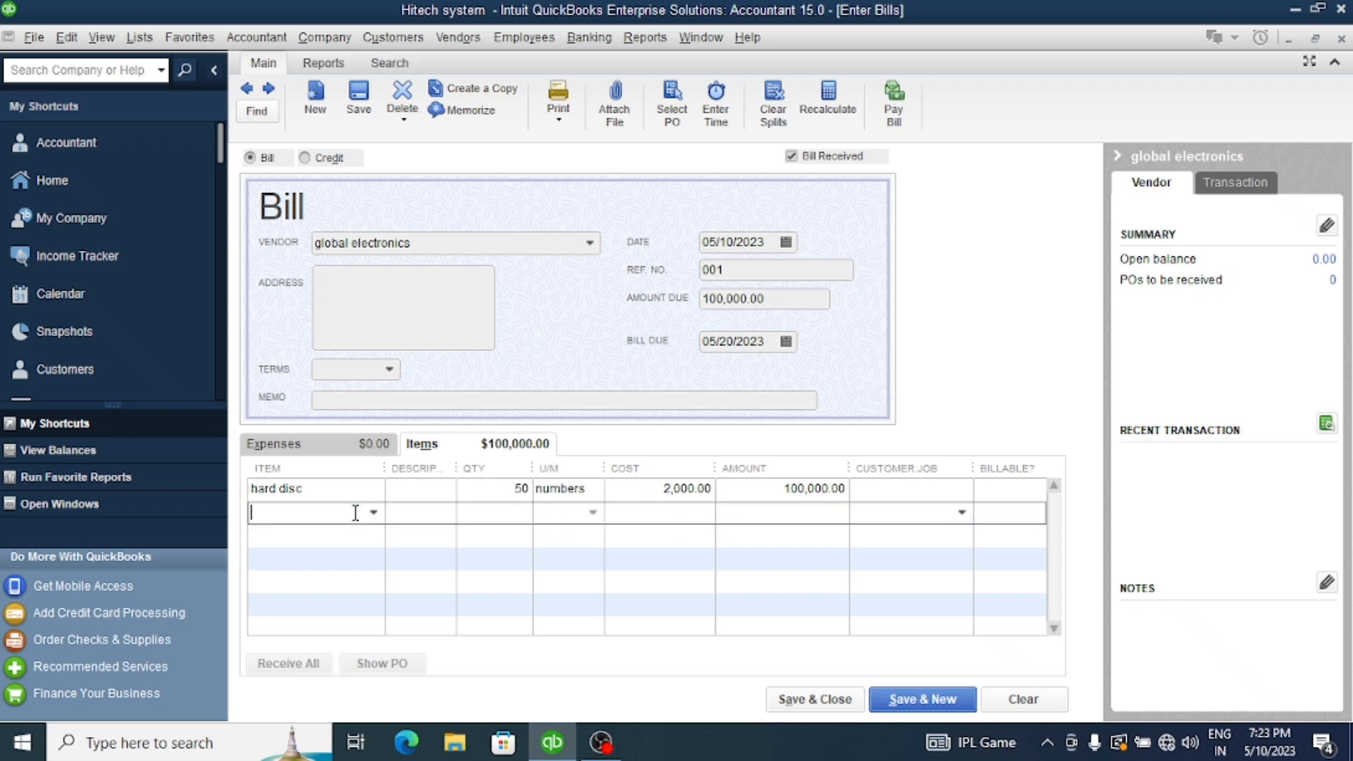
pyautogui.click(373, 512)
pyautogui.click(320, 609)
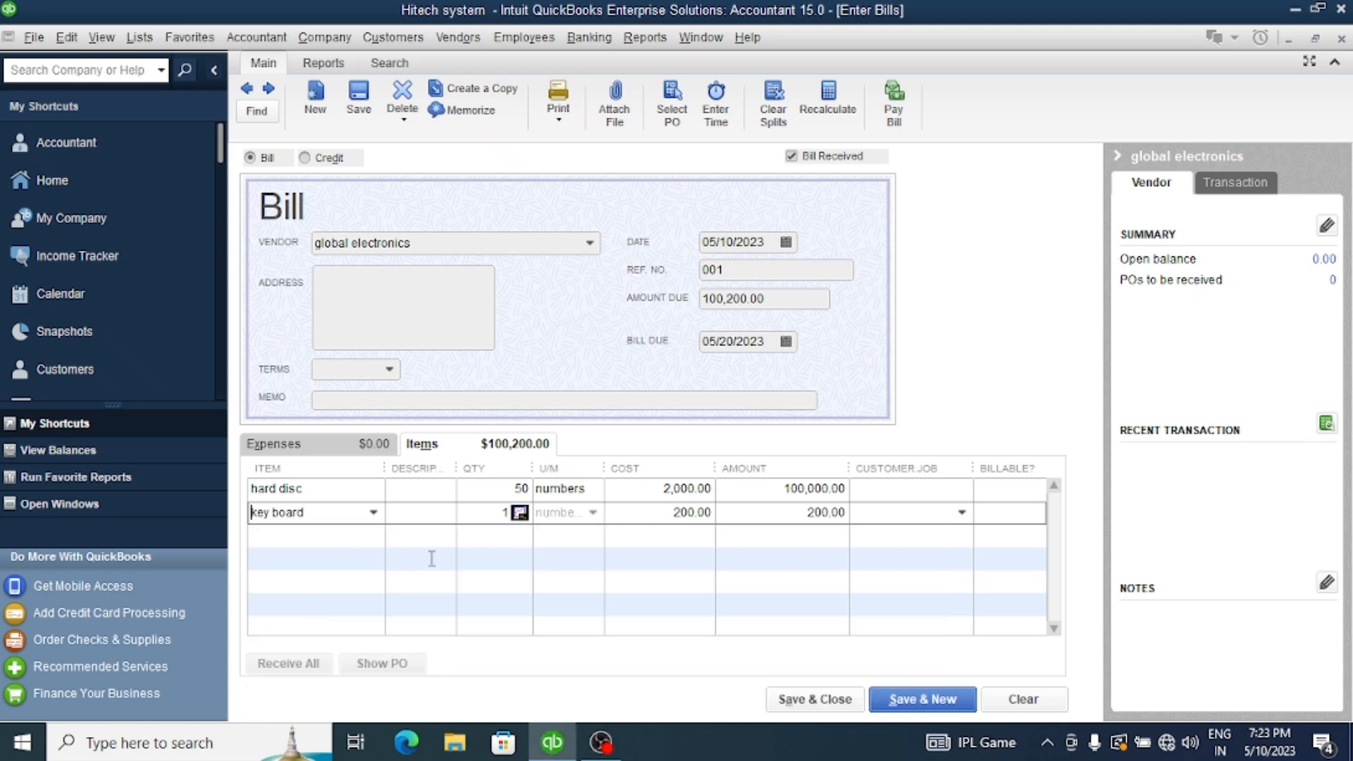
pyautogui.doubleClick(503, 512)
pyautogui.write('50')
# Add monitor as the third item line of the bill with a quantity of 50
pyautogui.click(331, 536)
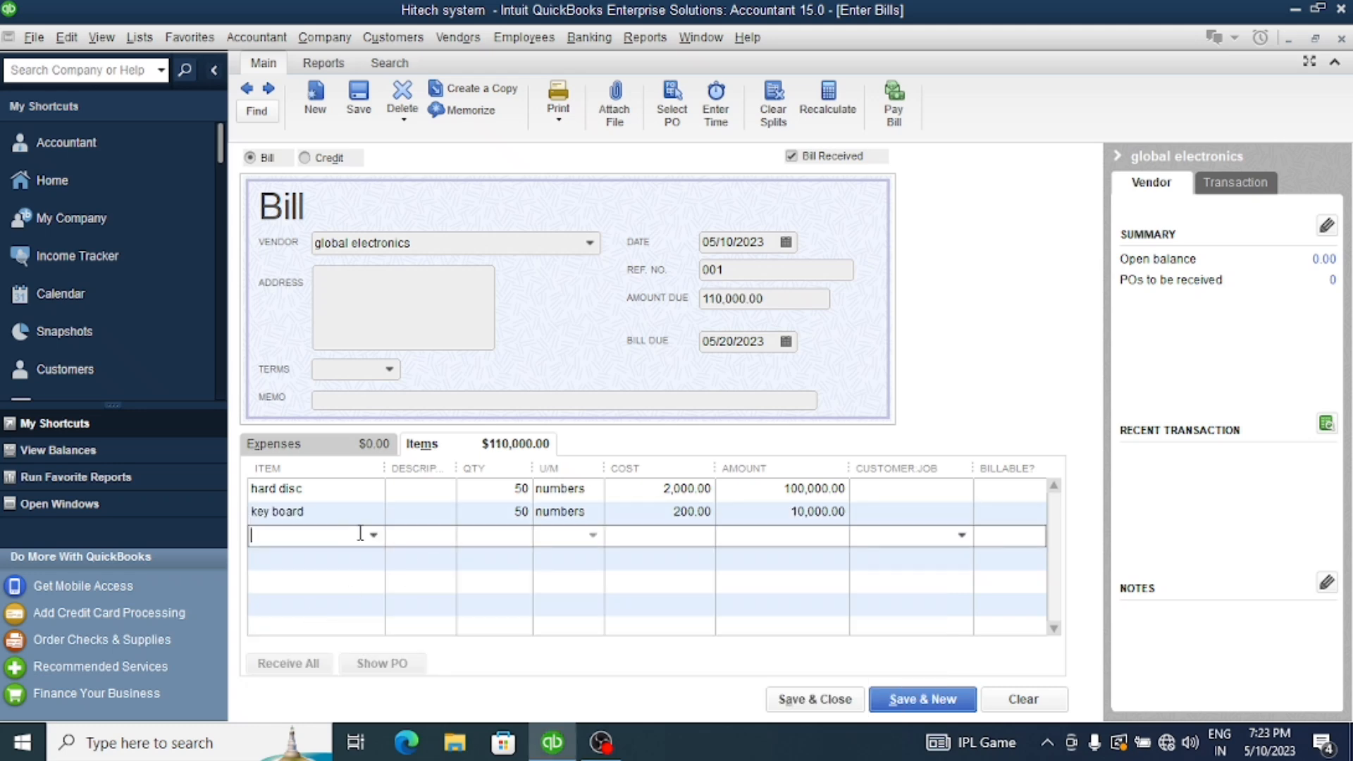
pyautogui.click(372, 535)
pyautogui.click(292, 655)
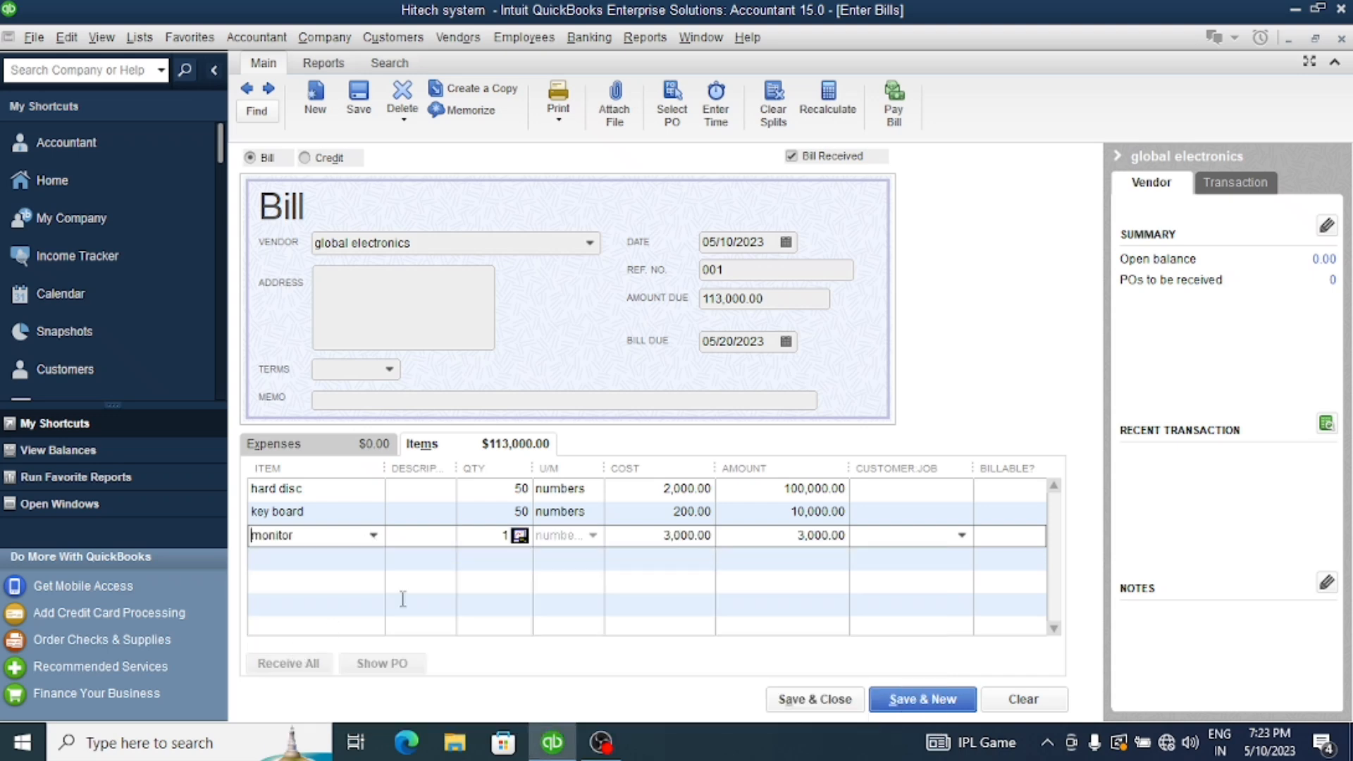
pyautogui.click(473, 535)
pyautogui.write('50')
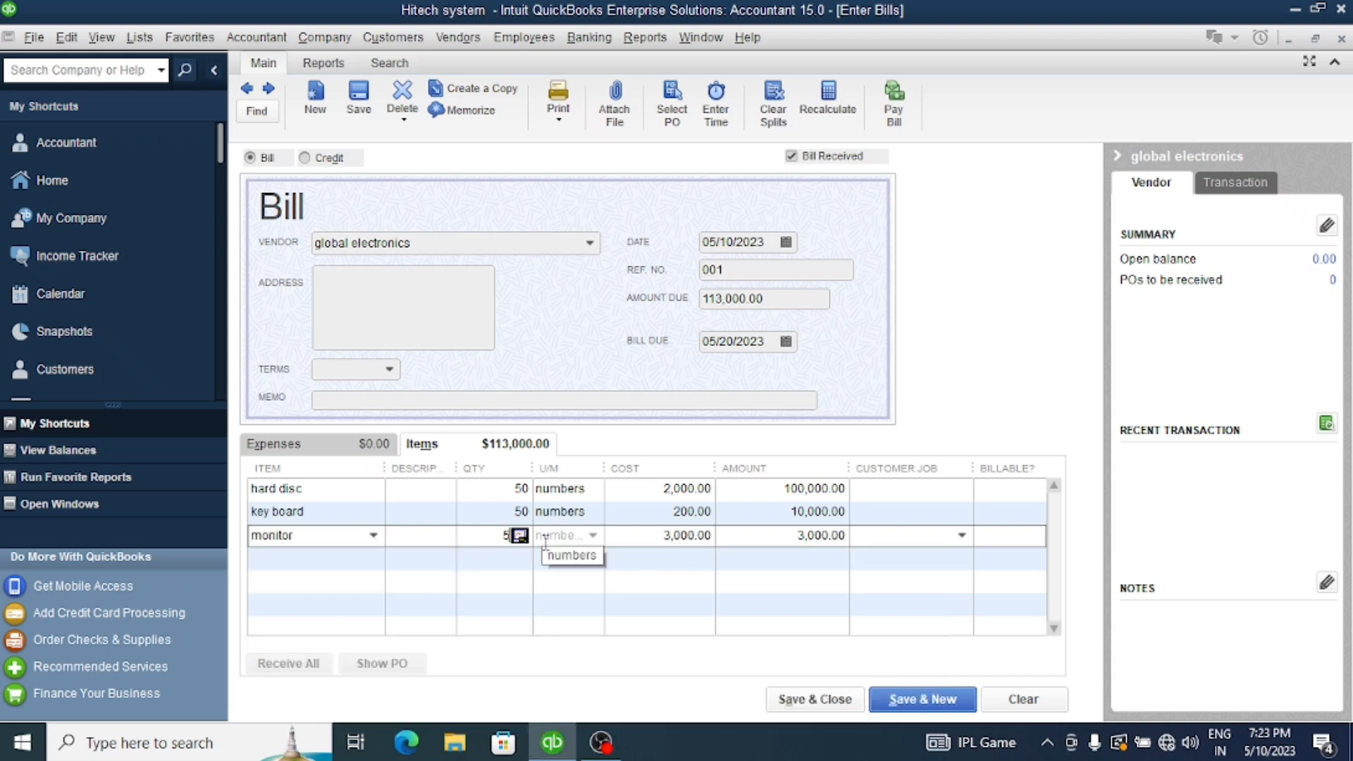
# Add mother board as the fourth item line of the bill with a quantity of 50
pyautogui.click(334, 558)
pyautogui.click(372, 558)
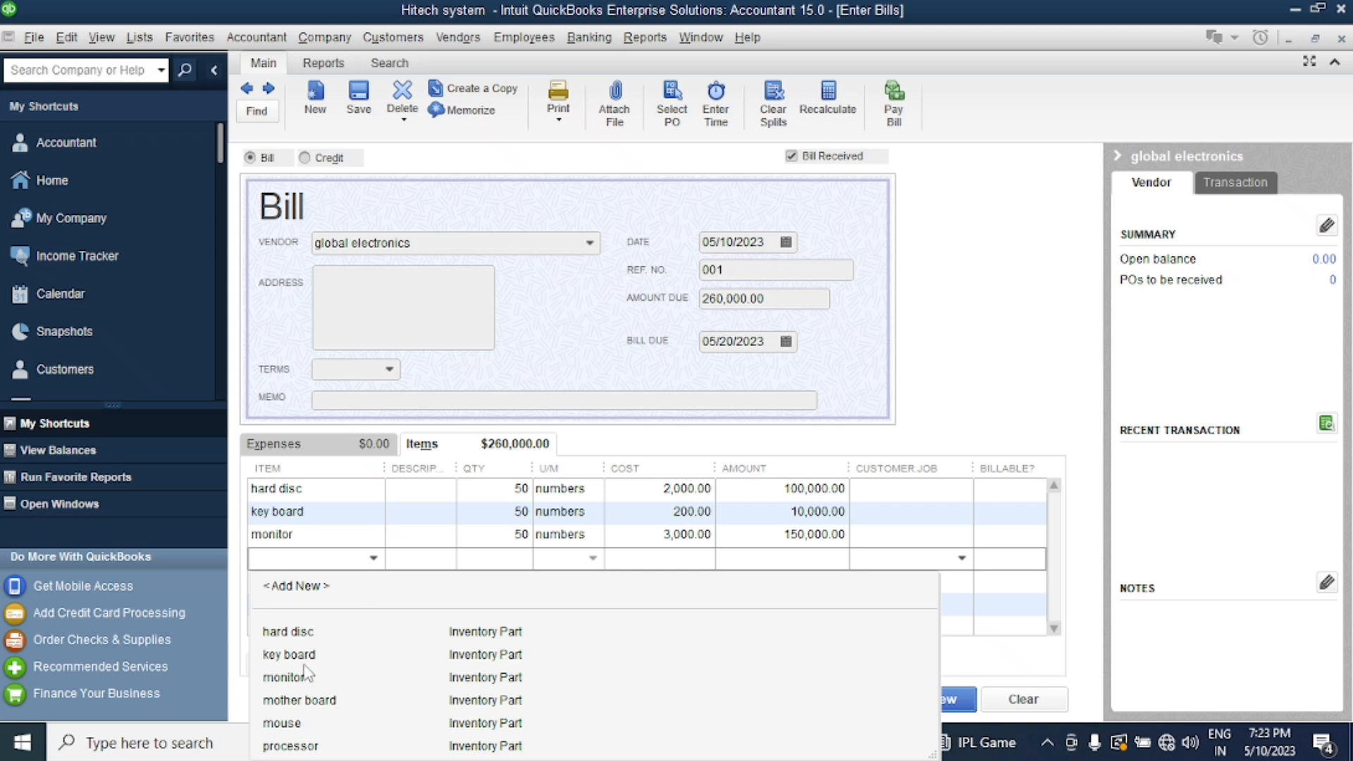
pyautogui.click(303, 700)
pyautogui.click(481, 561)
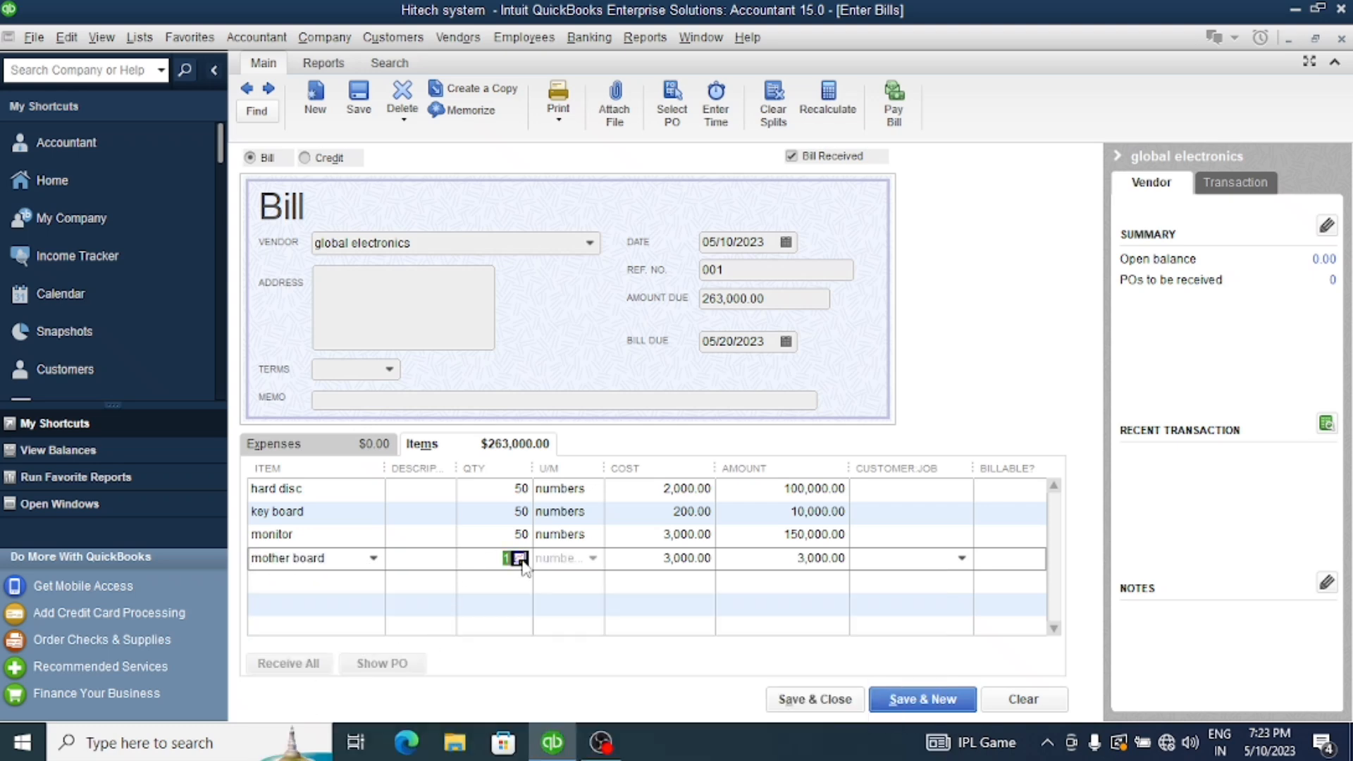
pyautogui.write('50')
# Add mouse as the fifth item line of the bill with a quantity of 50
pyautogui.click(330, 582)
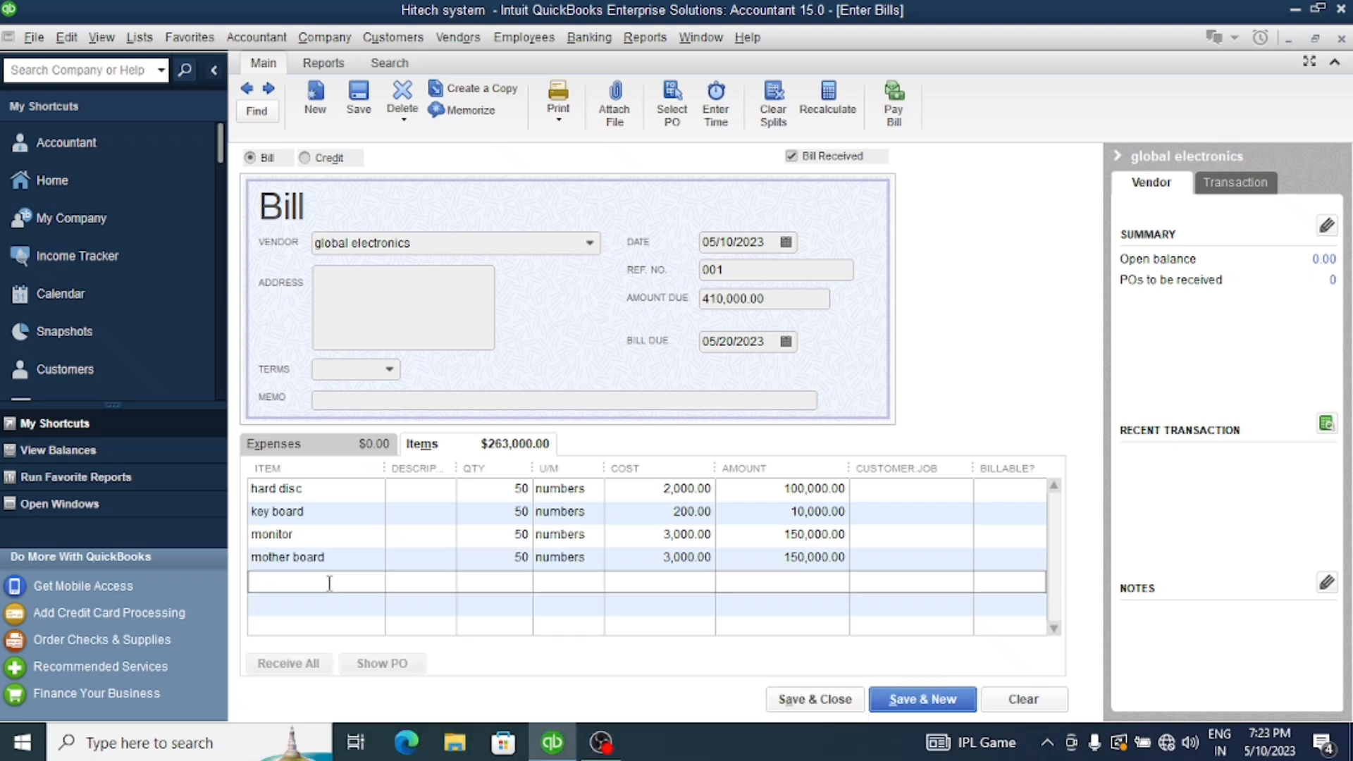
pyautogui.click(374, 581)
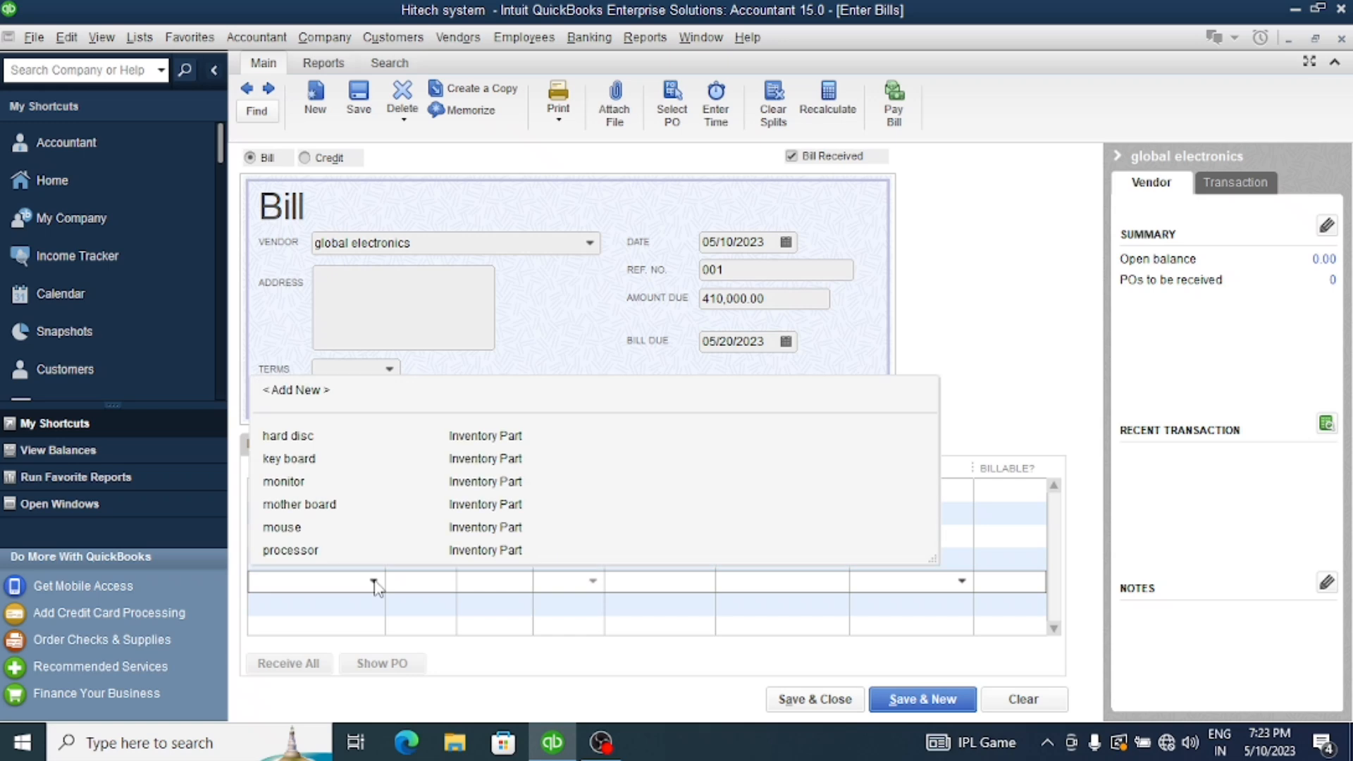
pyautogui.click(326, 529)
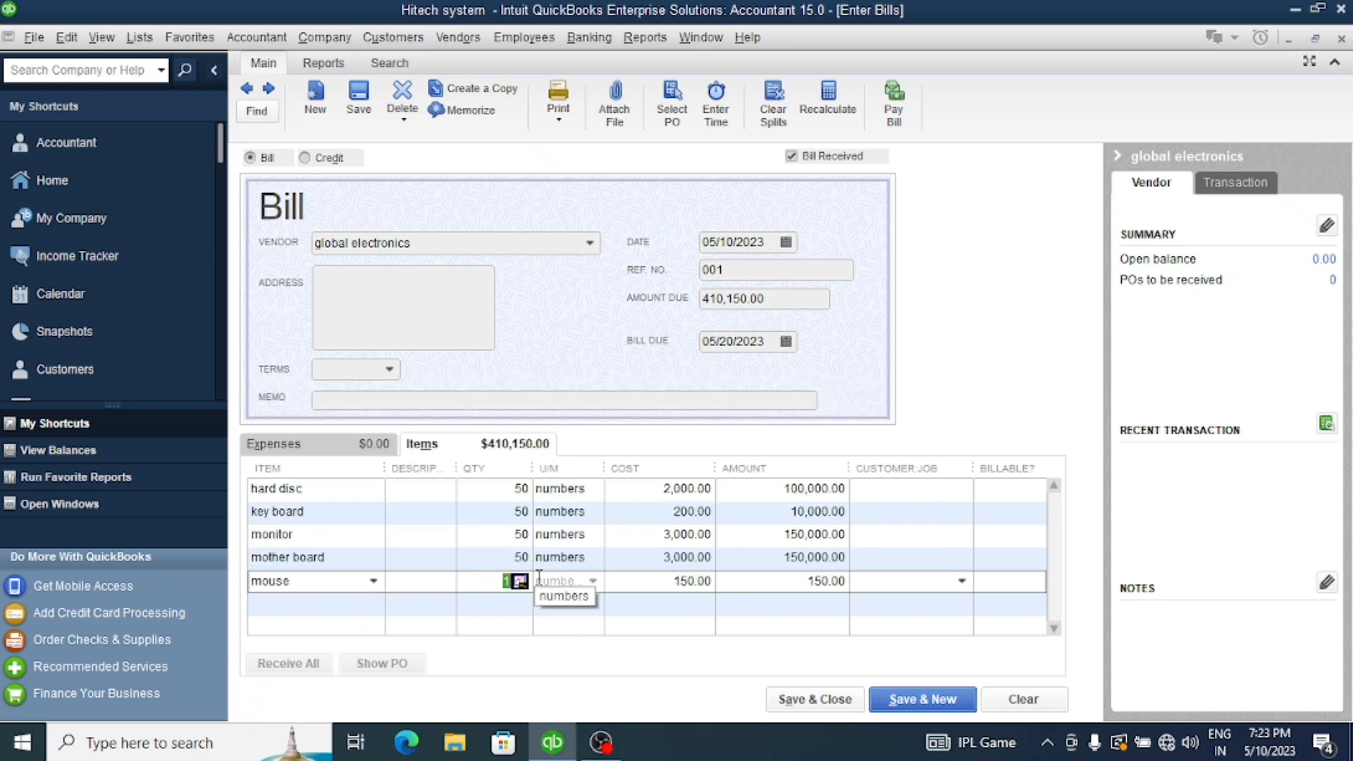
pyautogui.write('50')
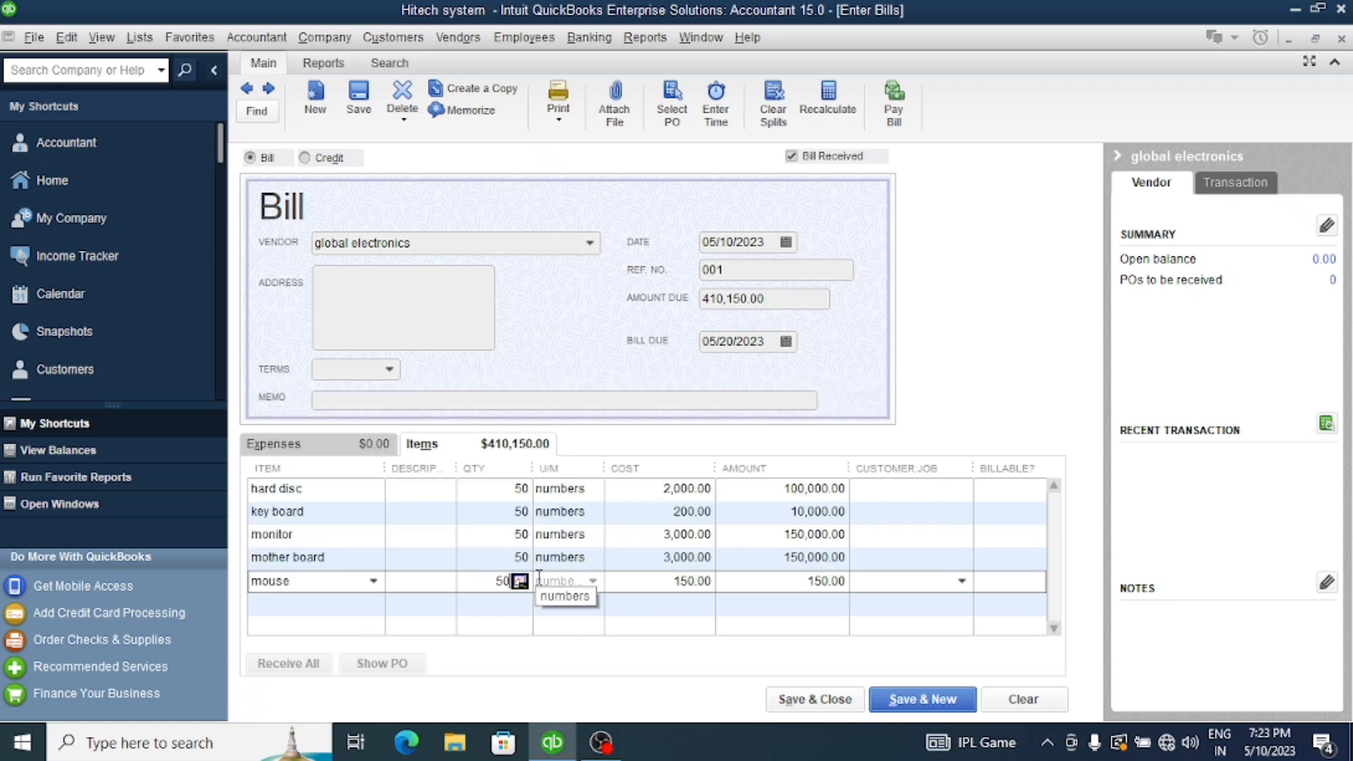
# Add processor as the last item line with a quantity of 50 and save the bill
pyautogui.click(353, 603)
pyautogui.click(373, 603)
pyautogui.click(328, 572)
pyautogui.click(503, 604)
pyautogui.write('5')
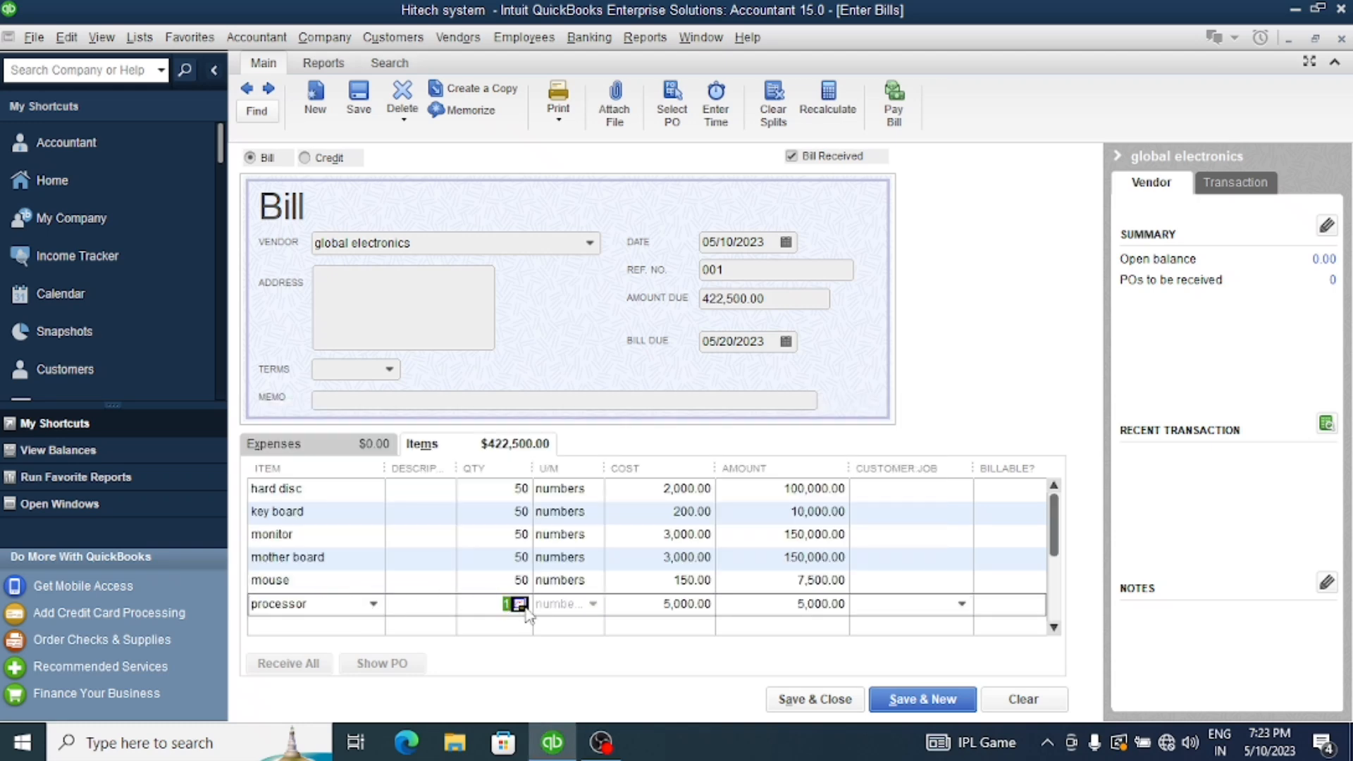
pyautogui.write('0')
pyautogui.click(525, 626)
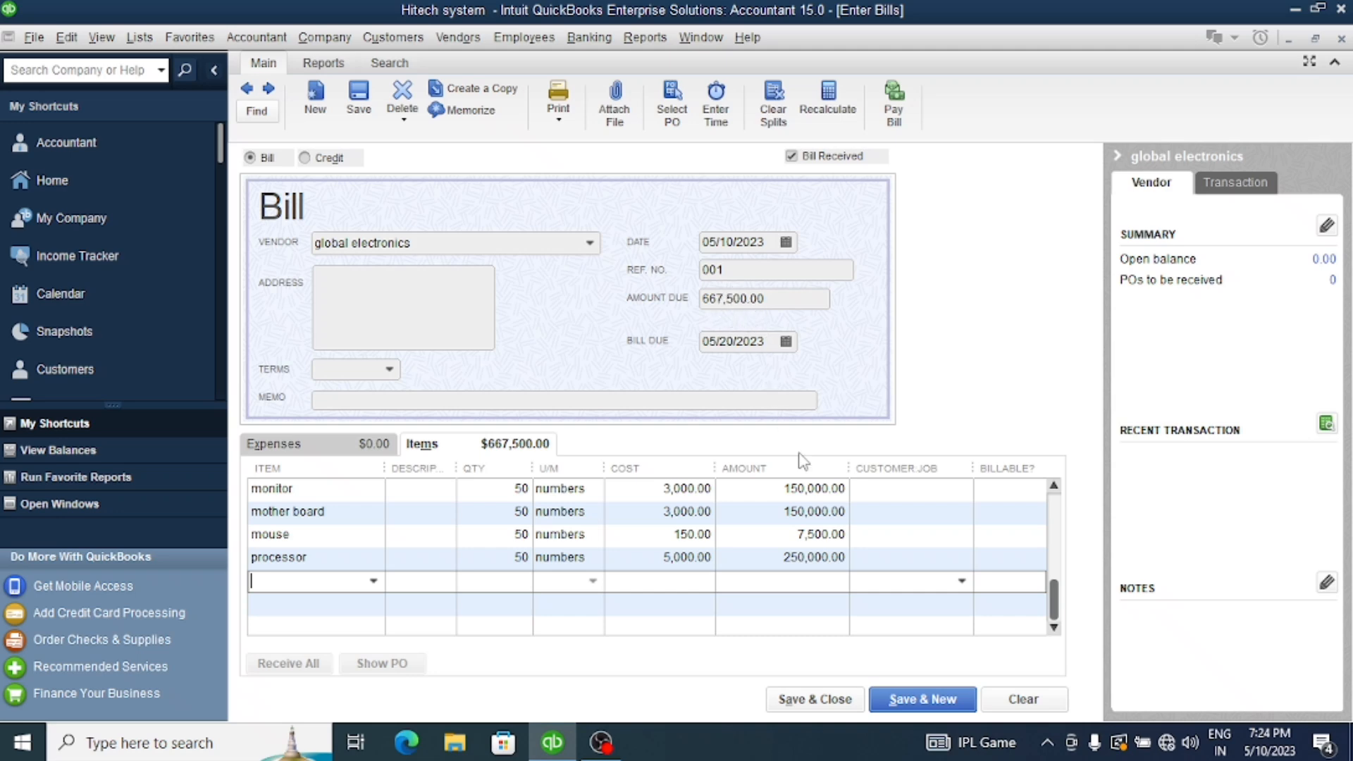
pyautogui.click(907, 694)
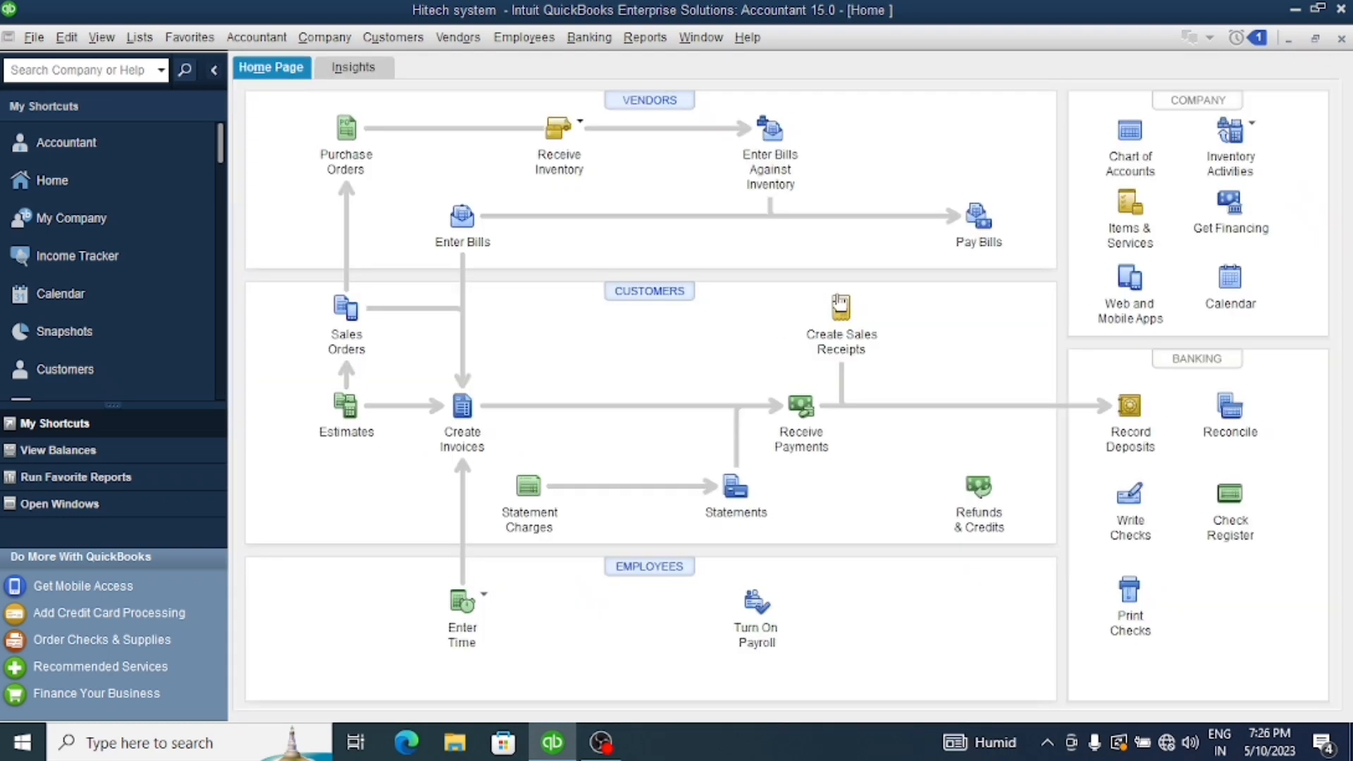
# Create a new item of type Inventory Assembly in the item list and name it computer
pyautogui.click(1130, 208)
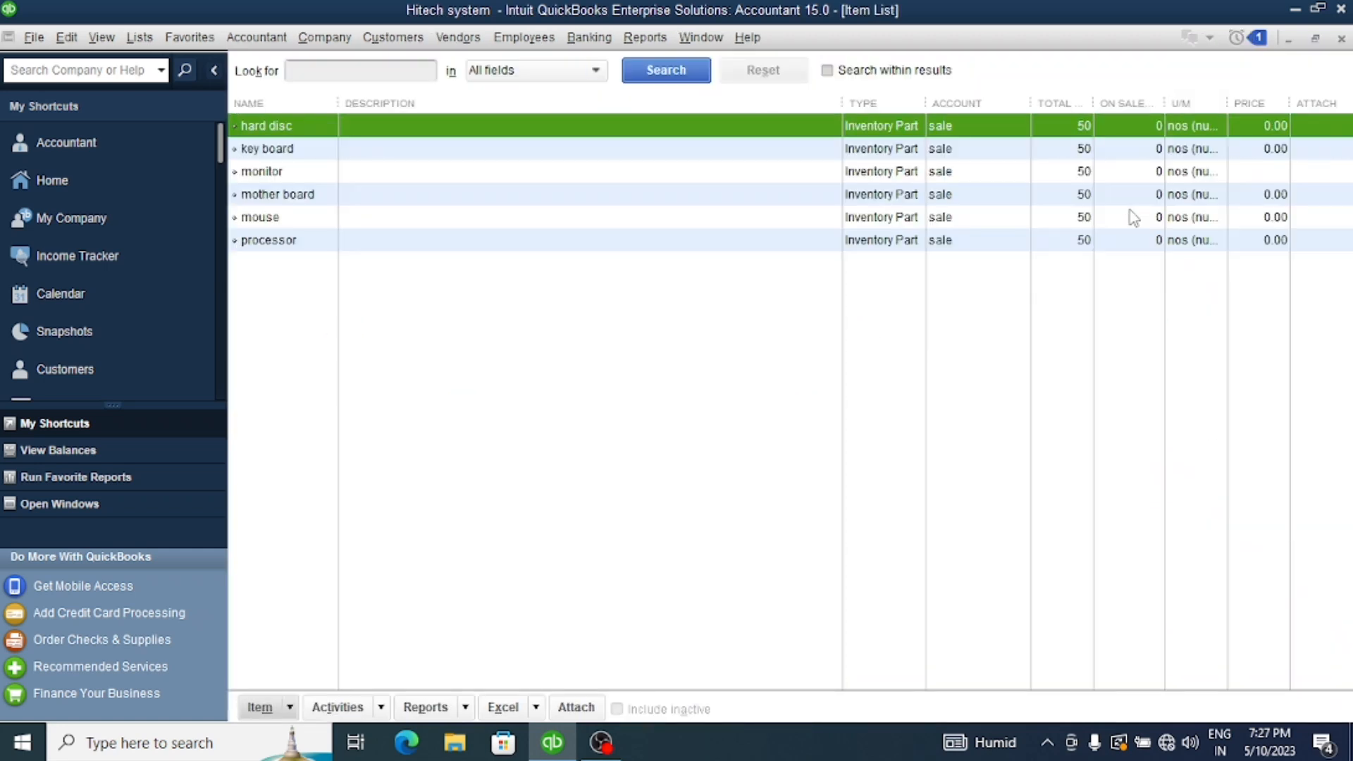
pyautogui.click(268, 708)
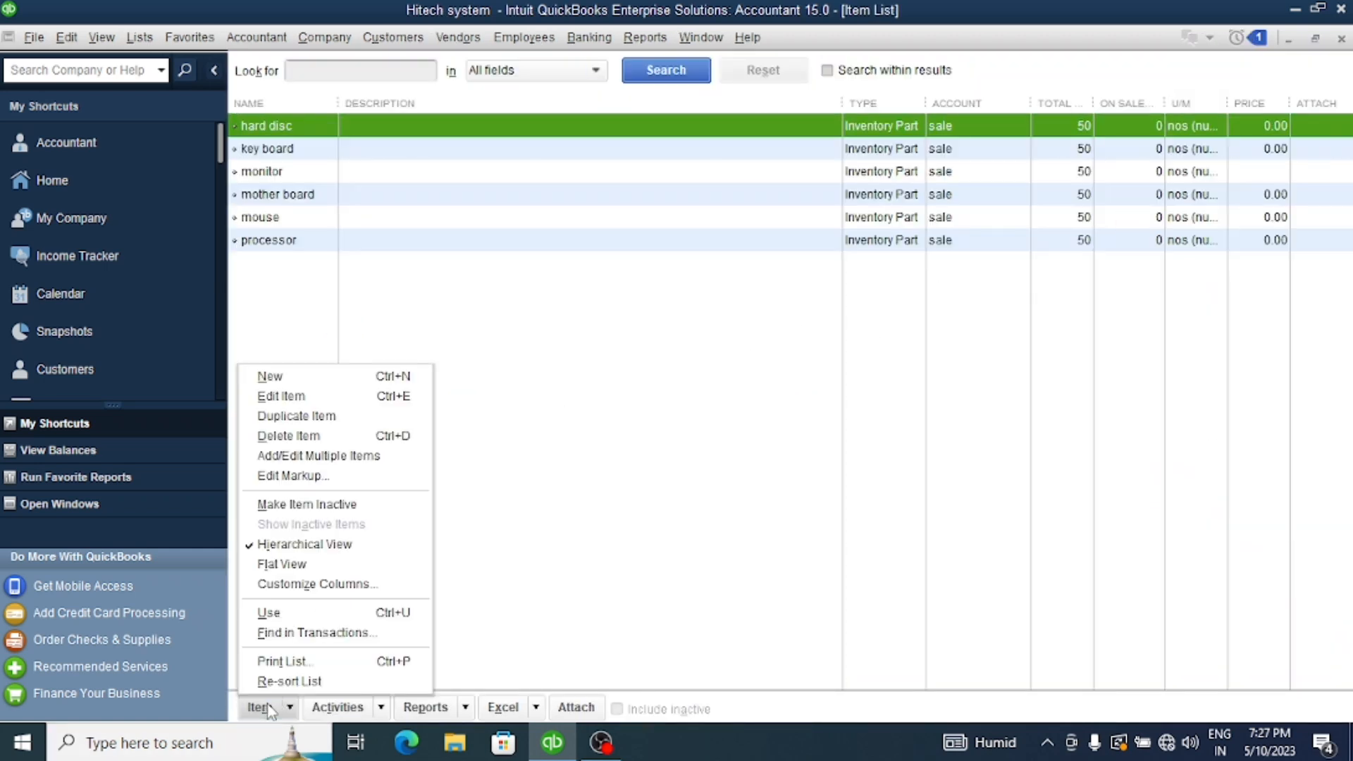
pyautogui.click(275, 375)
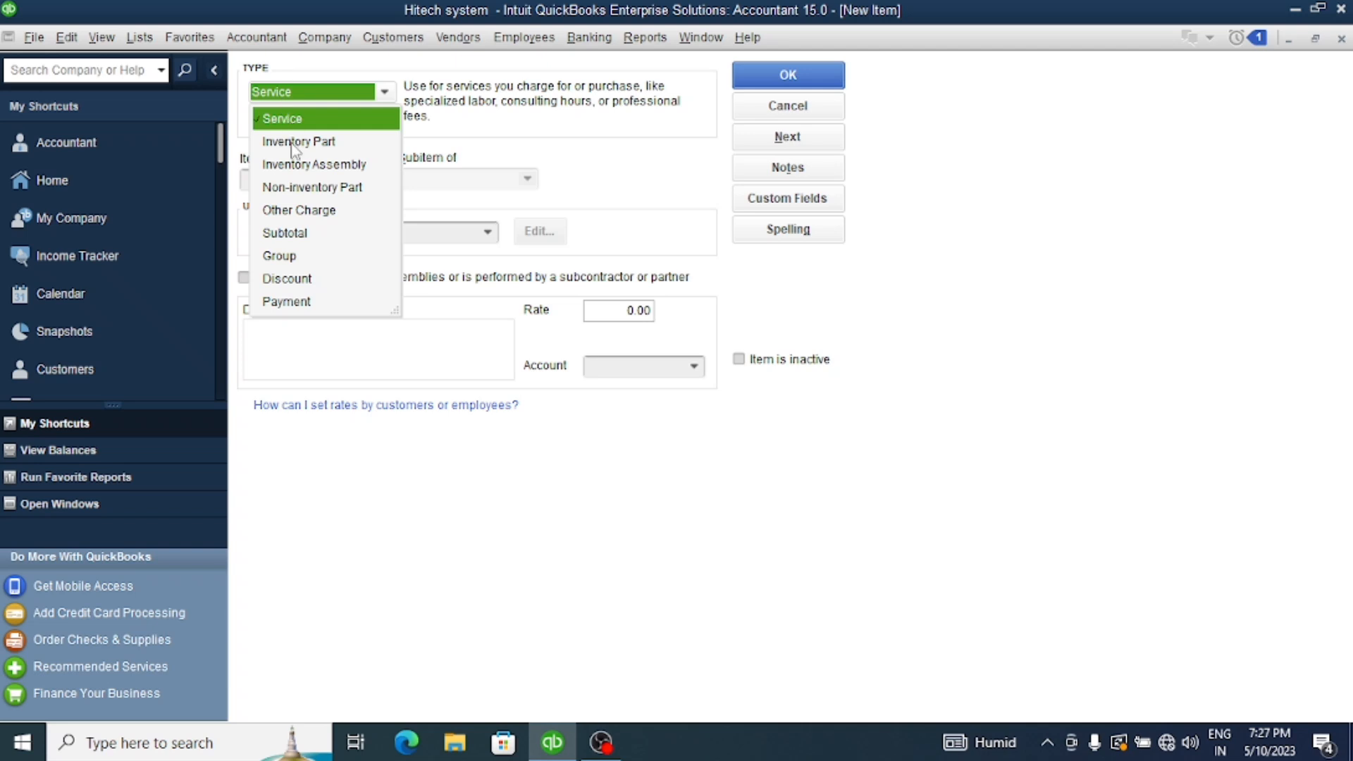
pyautogui.click(294, 169)
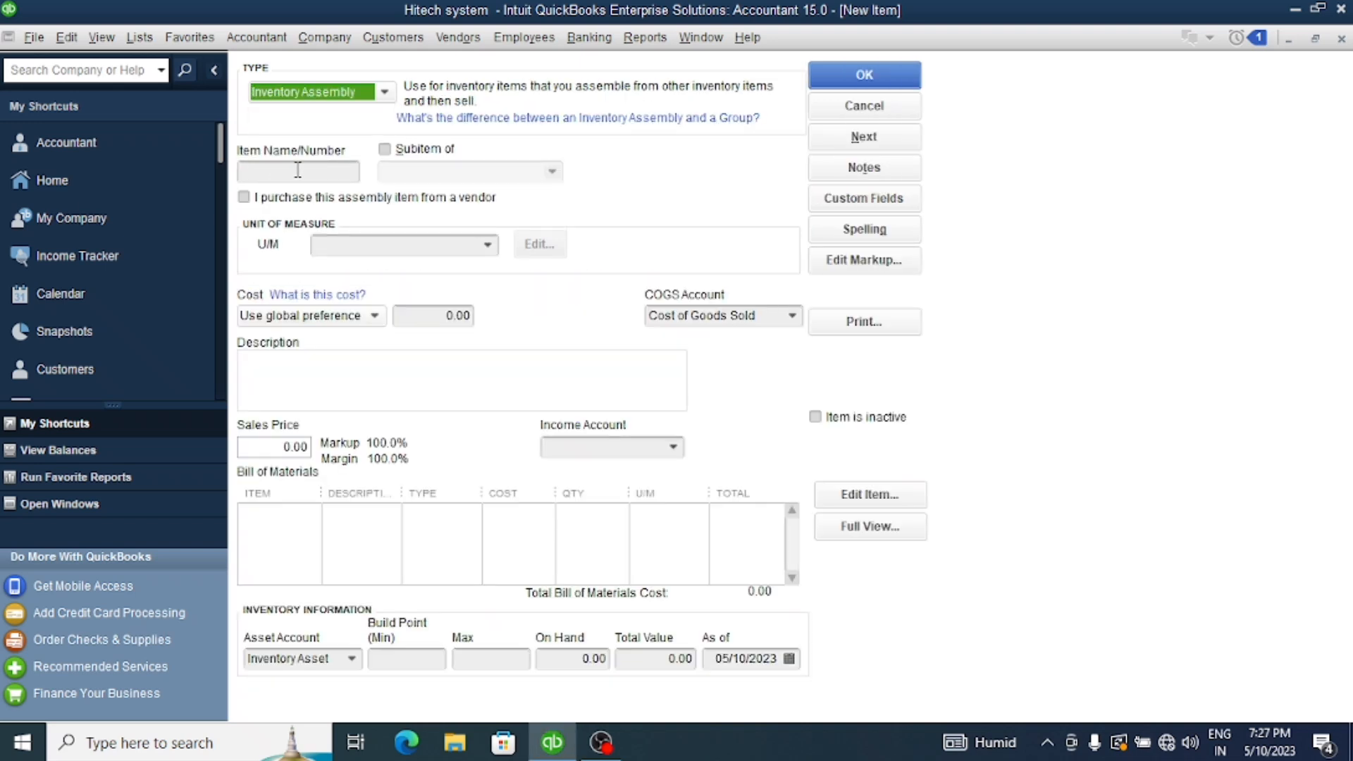
pyautogui.click(278, 170)
pyautogui.write('c')
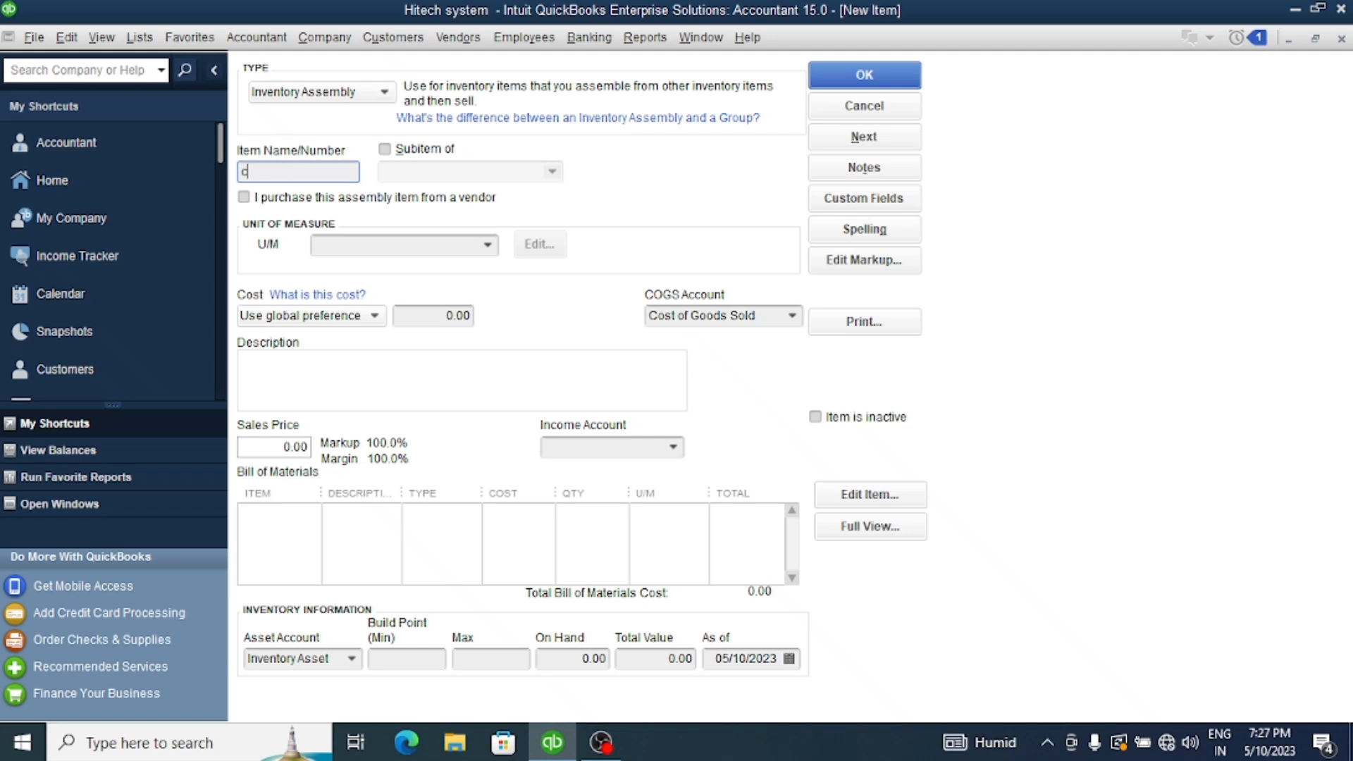
pyautogui.write('omputer')
# Set the computer assembly's unit of measure to numbers (nos) and its income account to sale
pyautogui.click(488, 246)
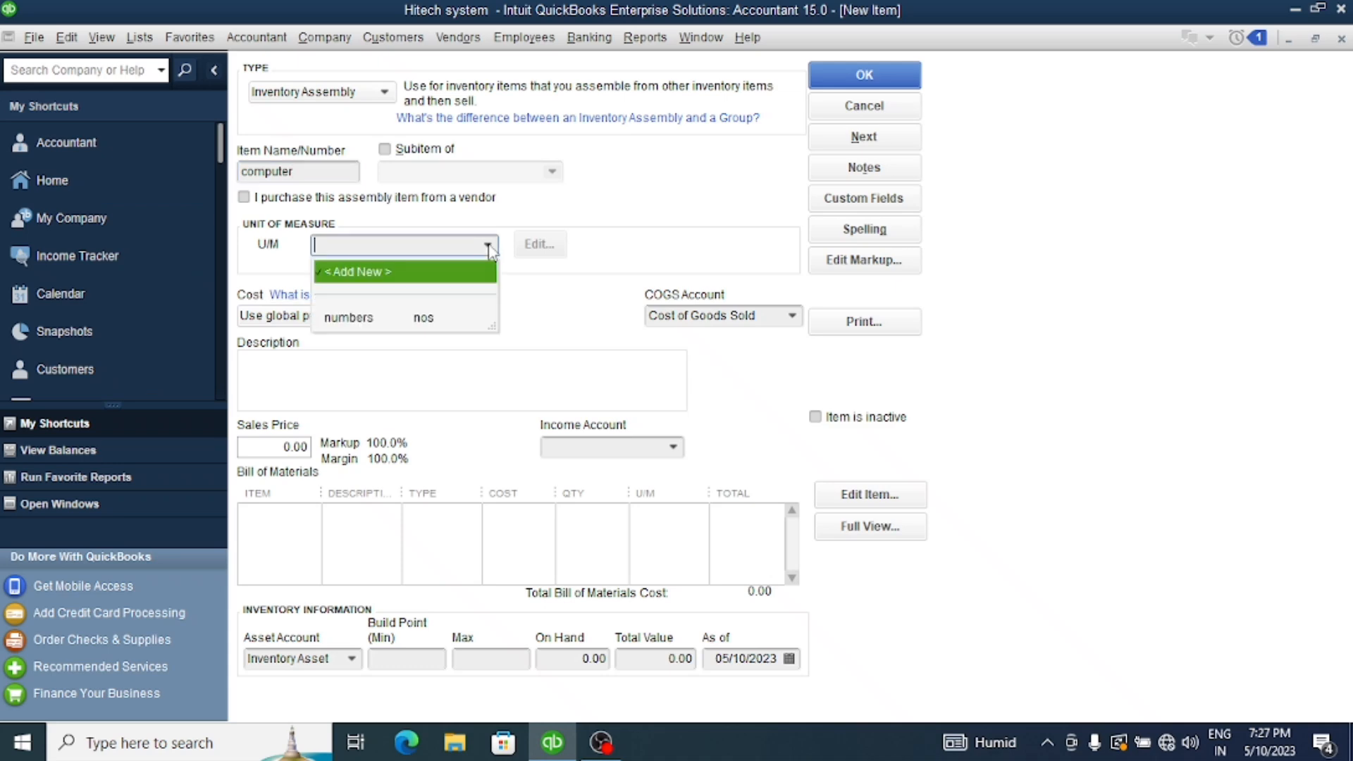
pyautogui.click(373, 318)
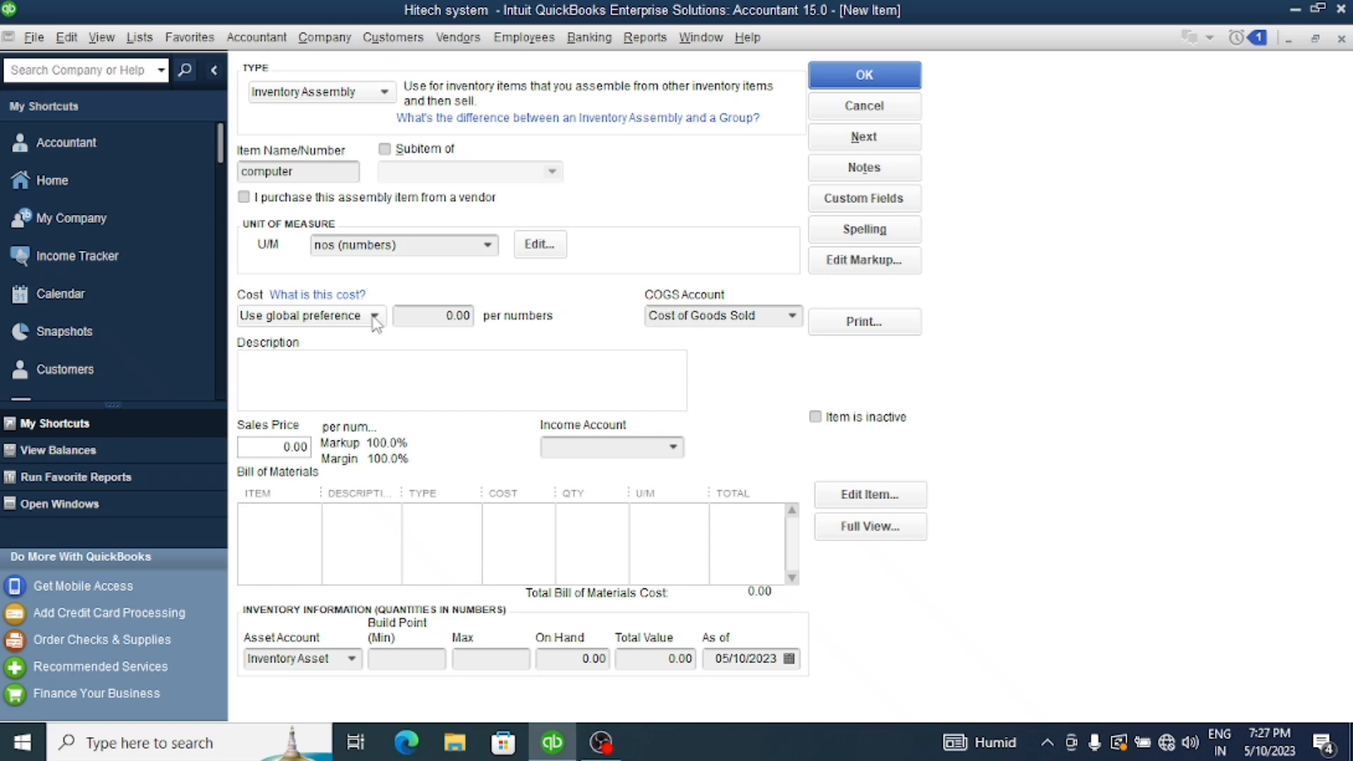
pyautogui.click(673, 448)
pyautogui.click(579, 518)
# Add hard disc and key board as the first two components in the computer's bill of materials
pyautogui.click(294, 521)
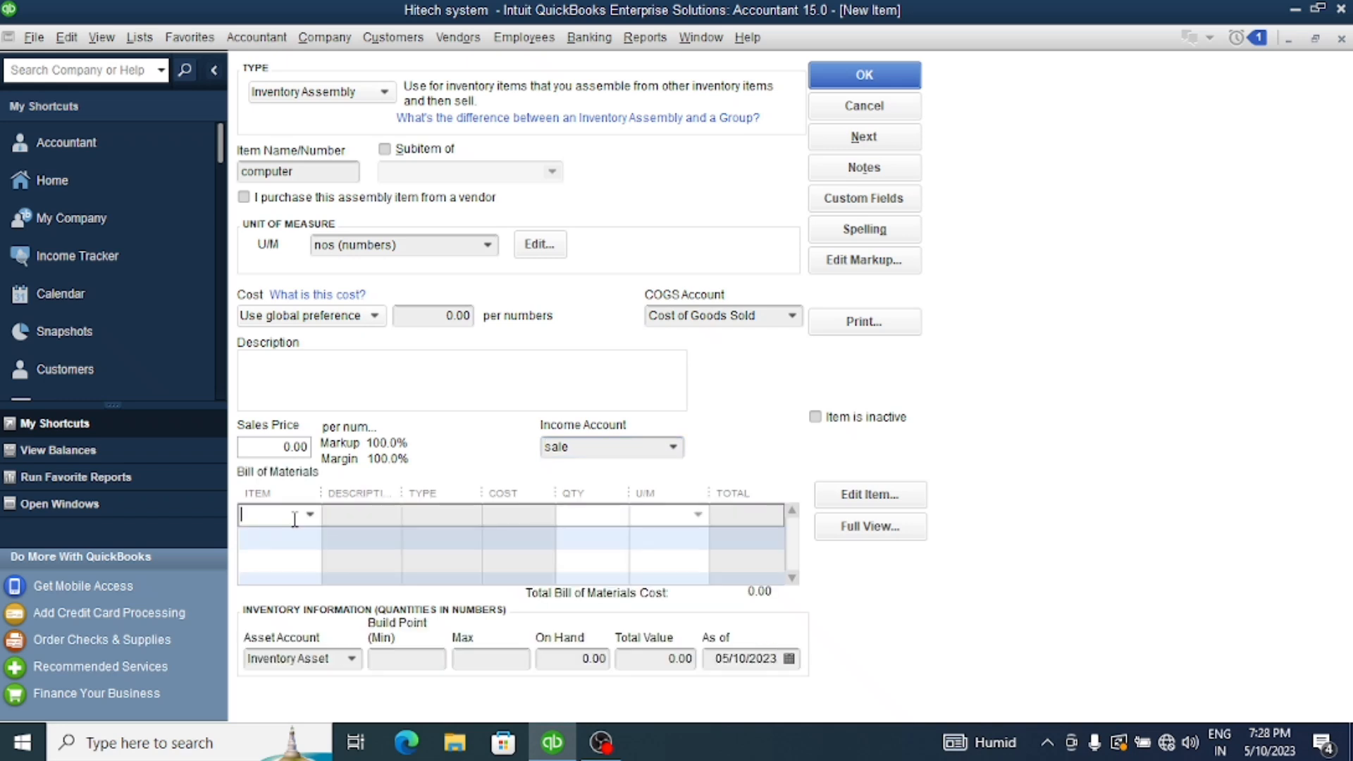
pyautogui.click(310, 516)
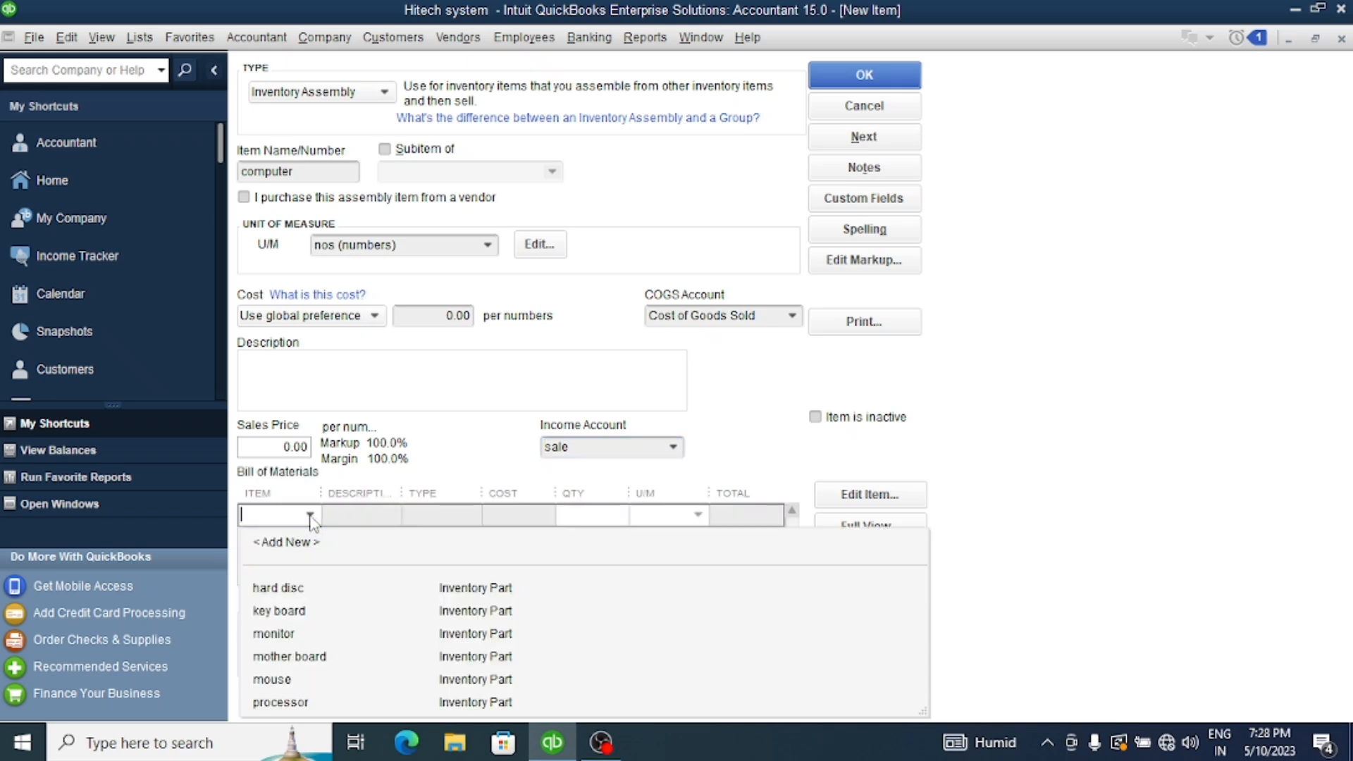
pyautogui.click(280, 587)
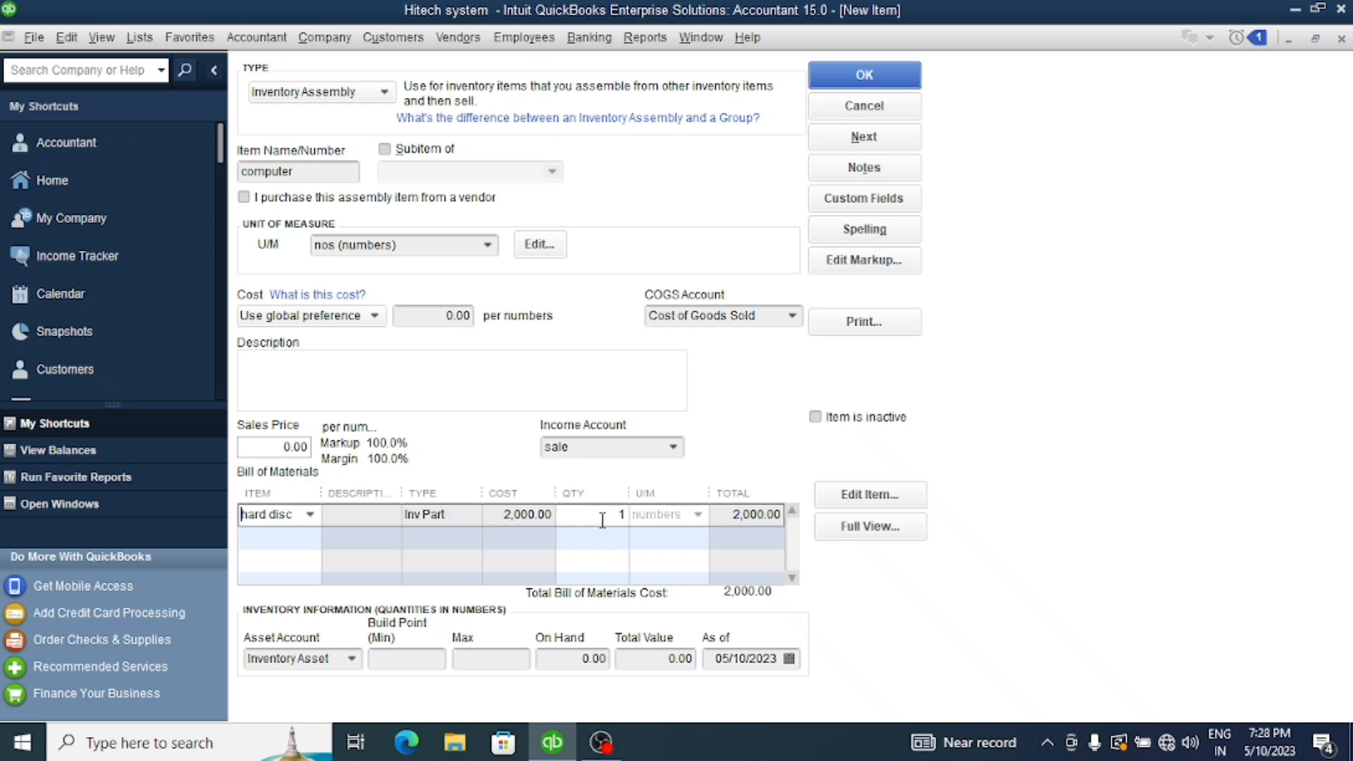
pyautogui.click(304, 537)
pyautogui.click(310, 538)
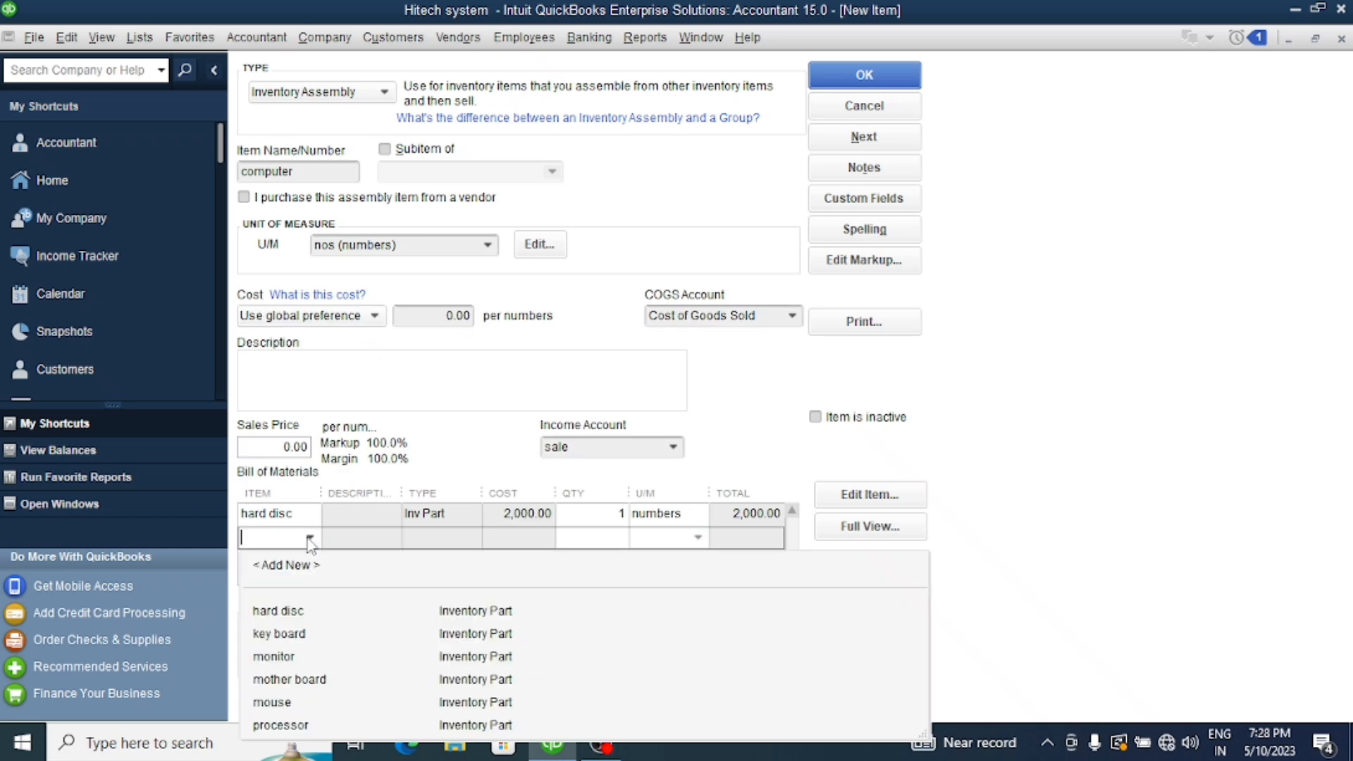
pyautogui.click(282, 633)
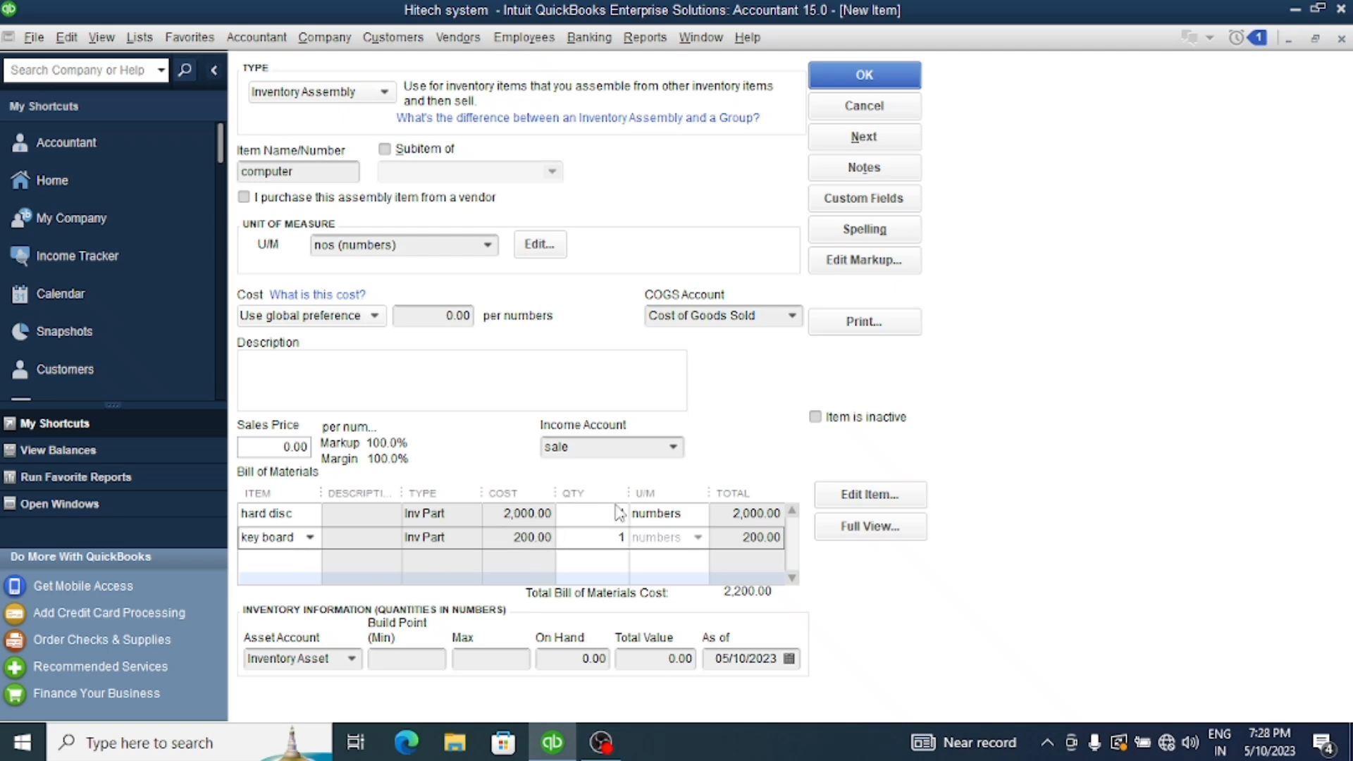
# Add monitor as the third component in the computer's bill of materials
pyautogui.click(300, 557)
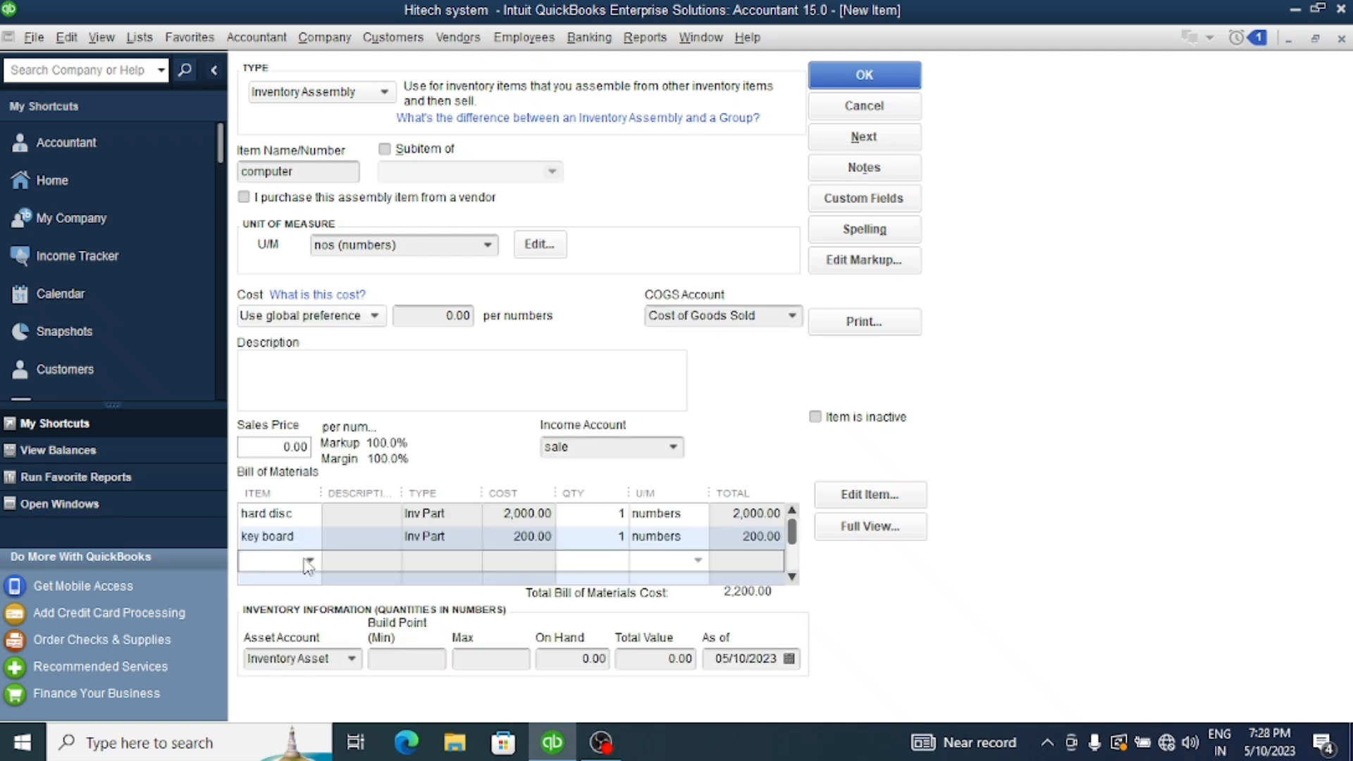
pyautogui.click(310, 559)
pyautogui.click(286, 680)
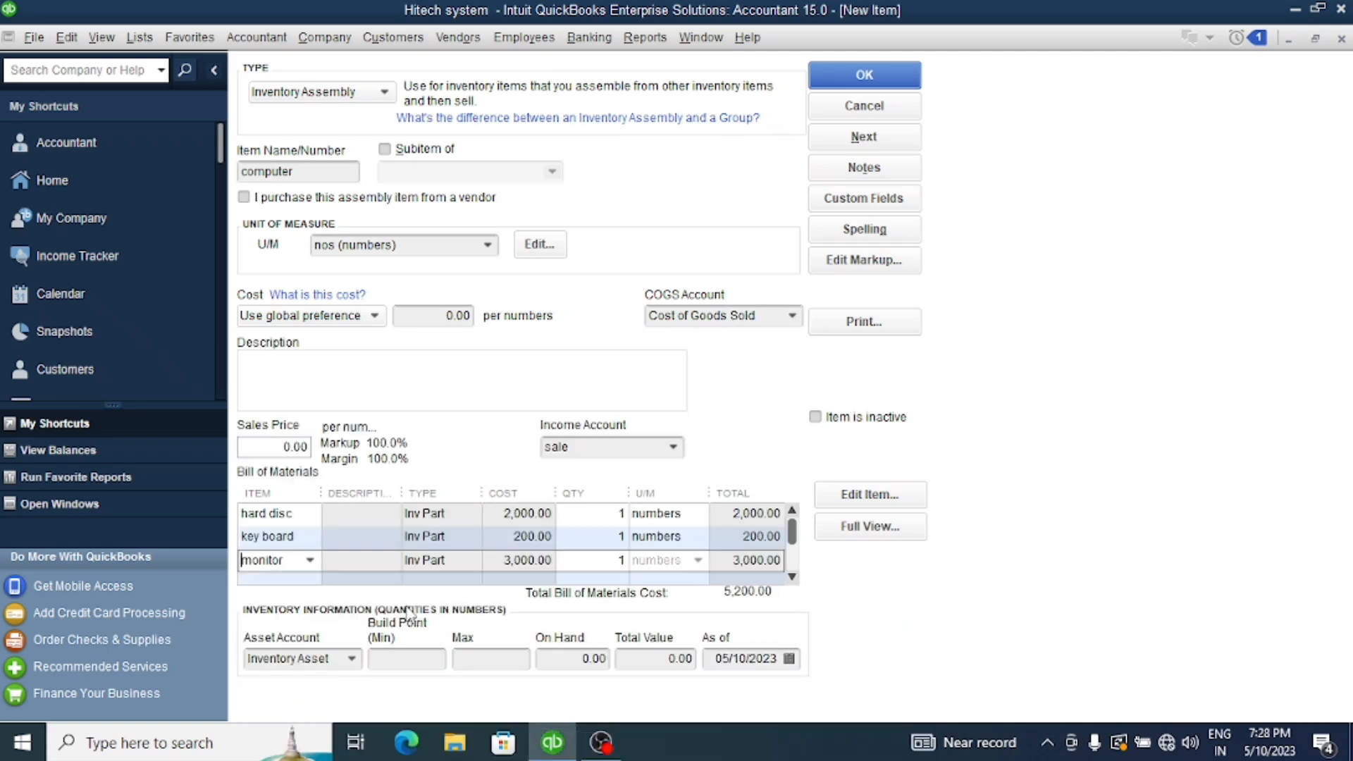
# Add mother board, mouse and processor as the remaining components in the computer's bill of materials
pyautogui.click(307, 584)
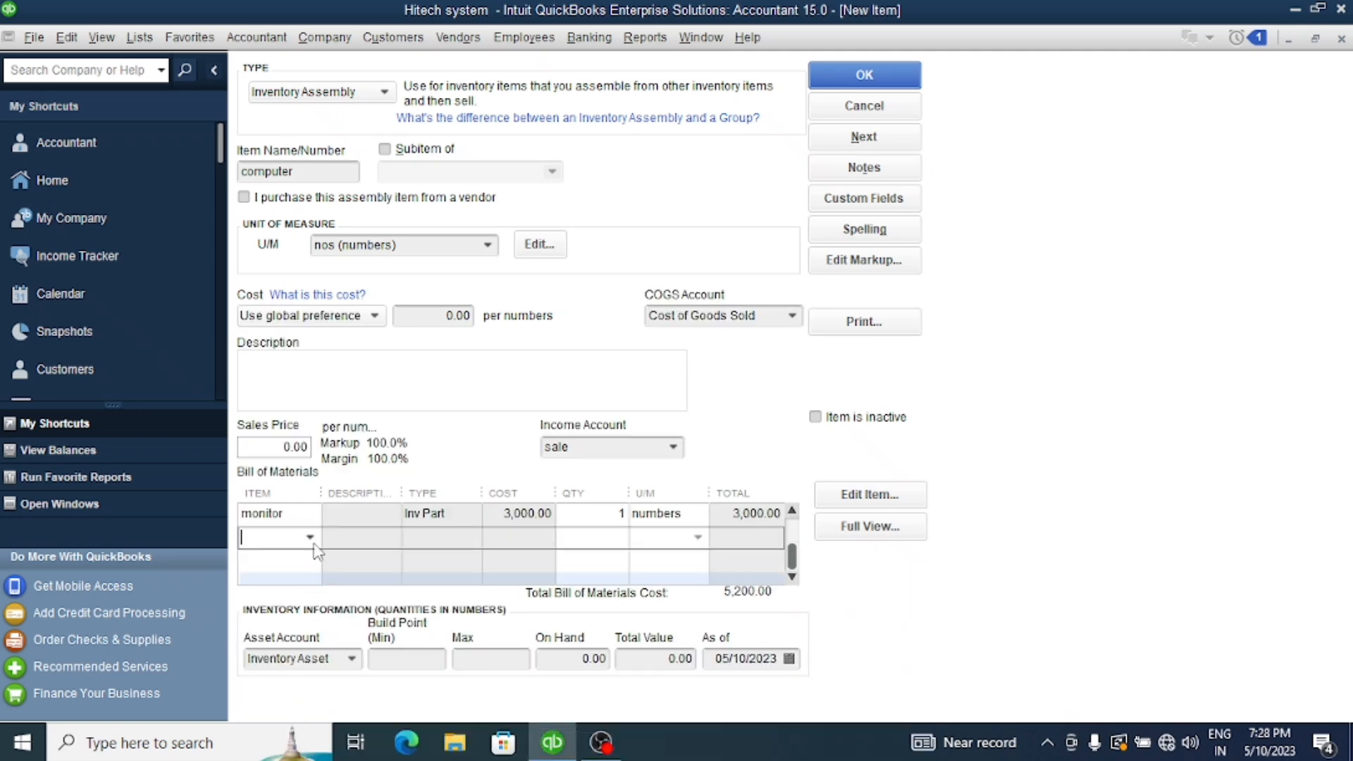
pyautogui.click(310, 538)
pyautogui.click(306, 678)
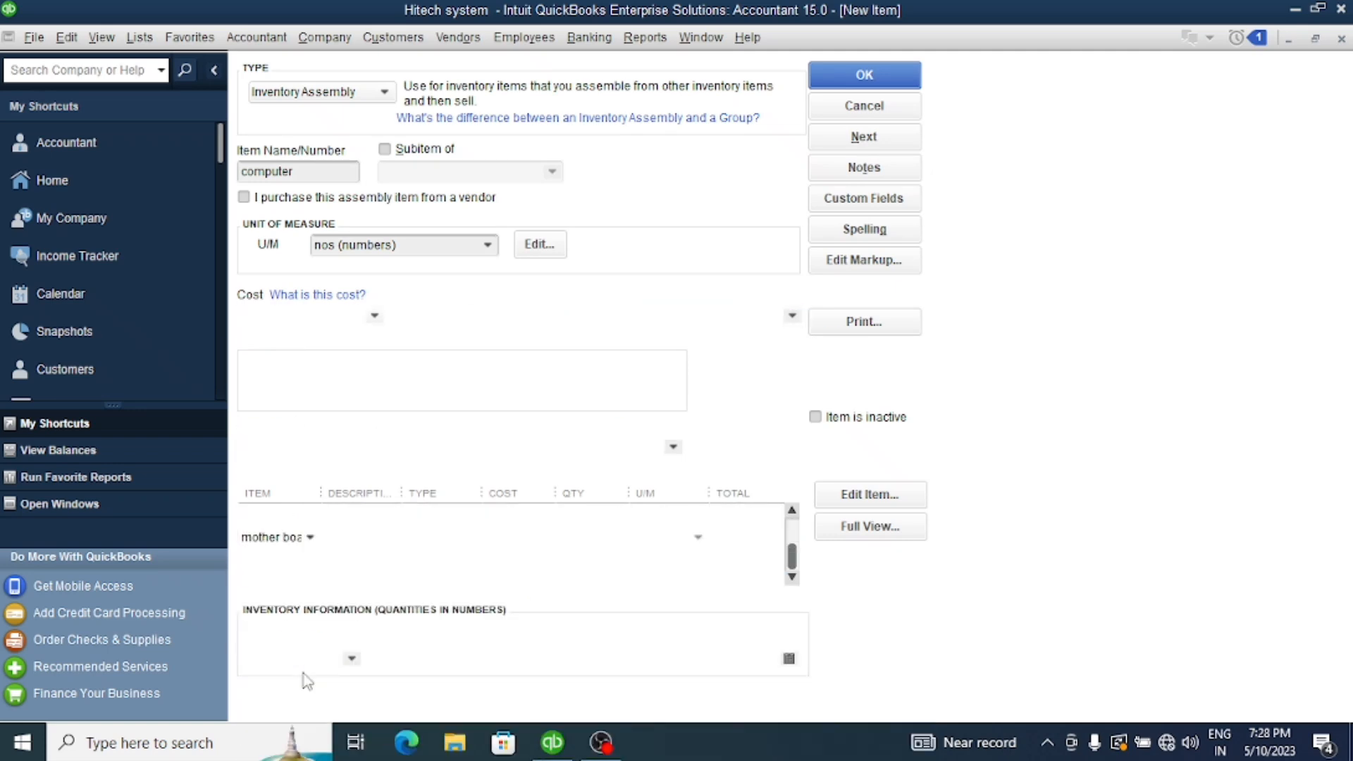
pyautogui.click(306, 558)
pyautogui.click(310, 559)
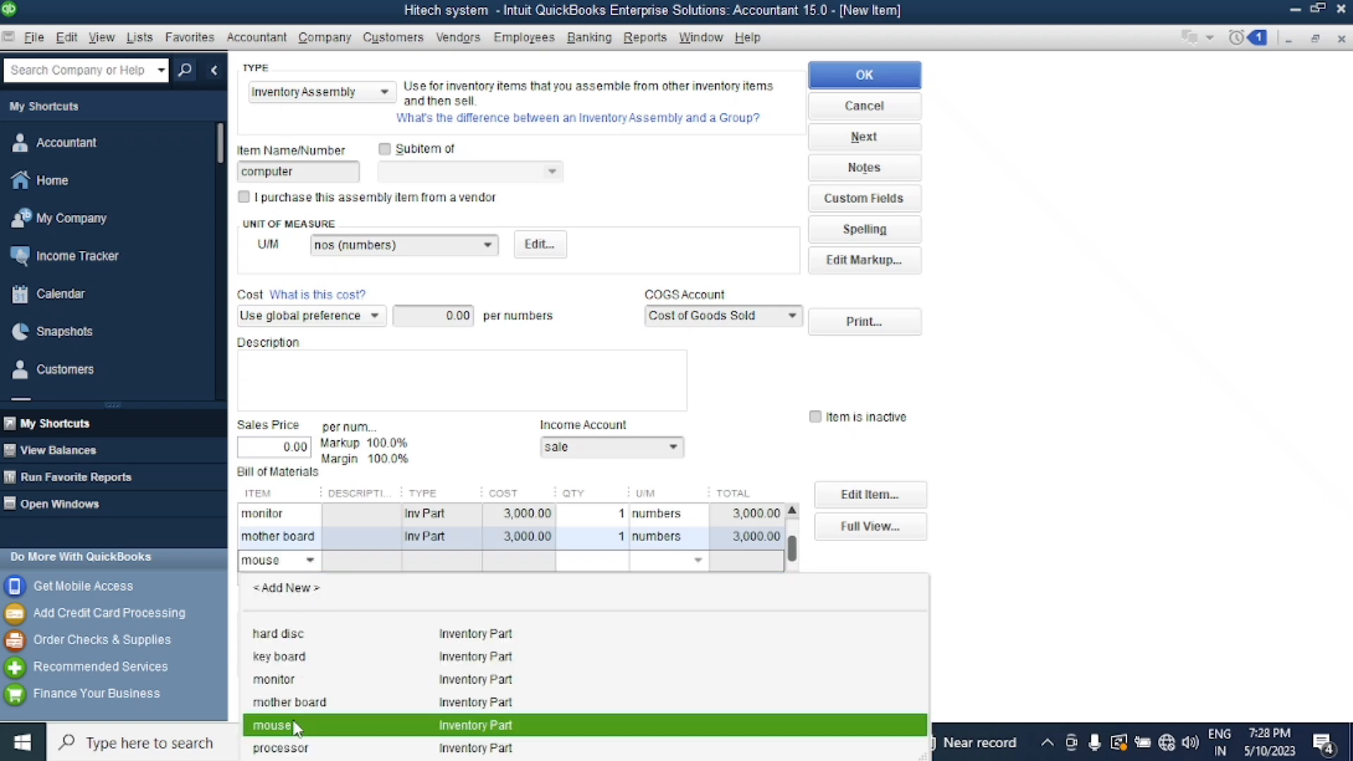
pyautogui.click(288, 725)
pyautogui.click(305, 579)
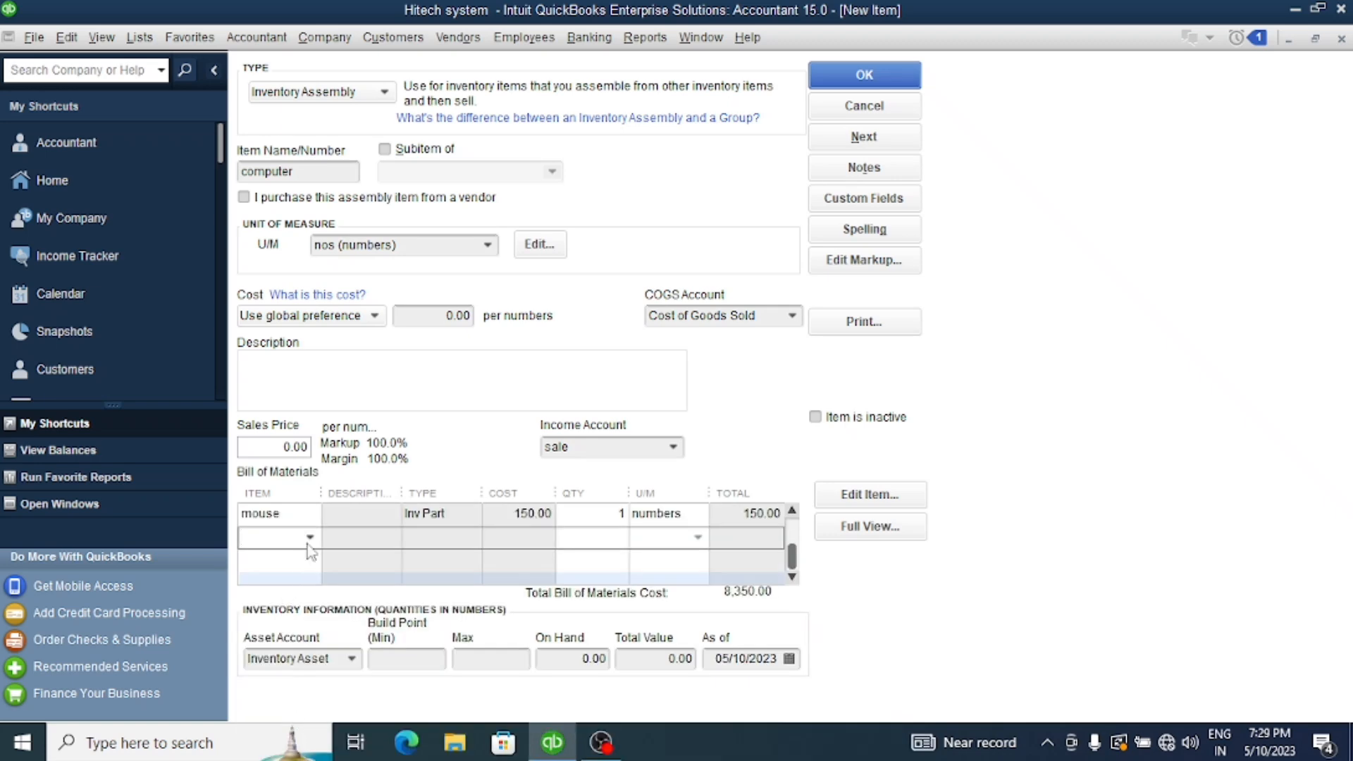
pyautogui.click(310, 537)
pyautogui.click(285, 725)
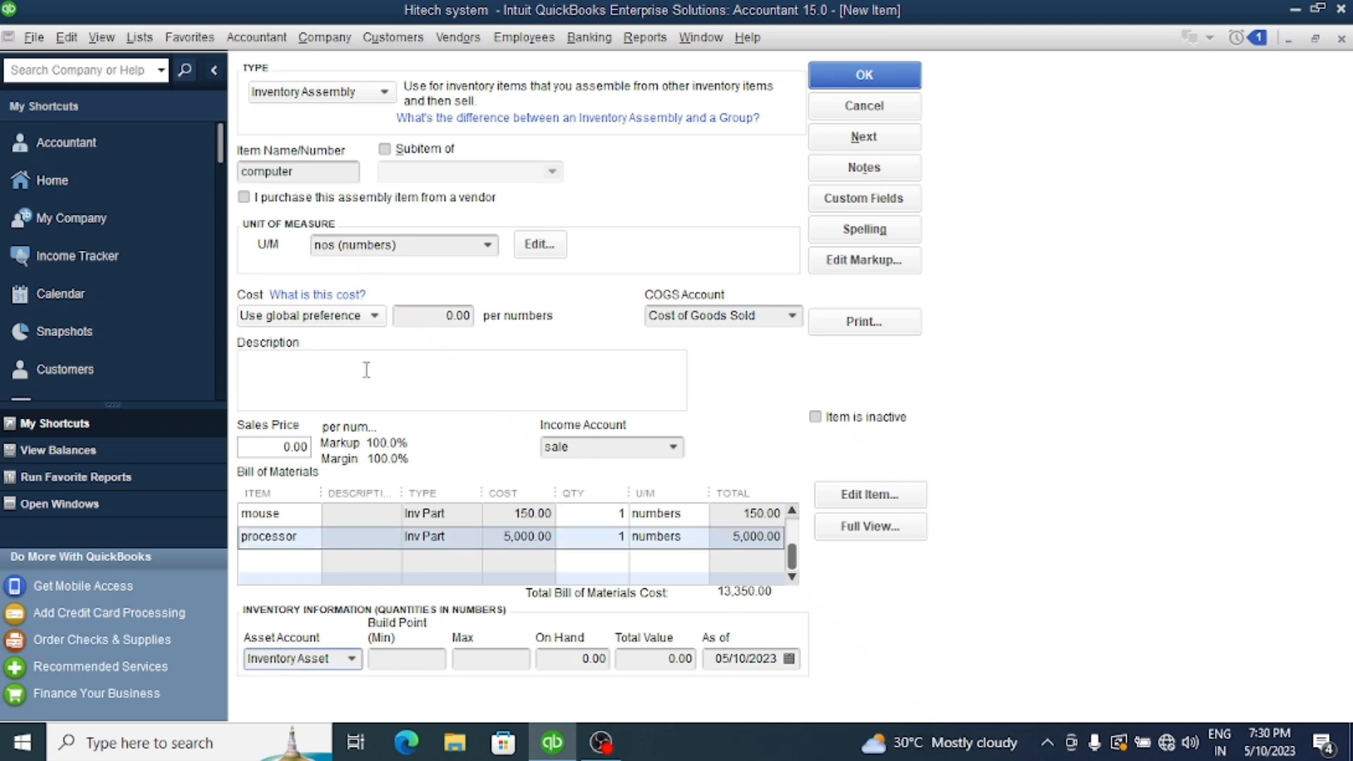
# Set the computer assembly's sales price to 20000 and save the item
pyautogui.click(272, 445)
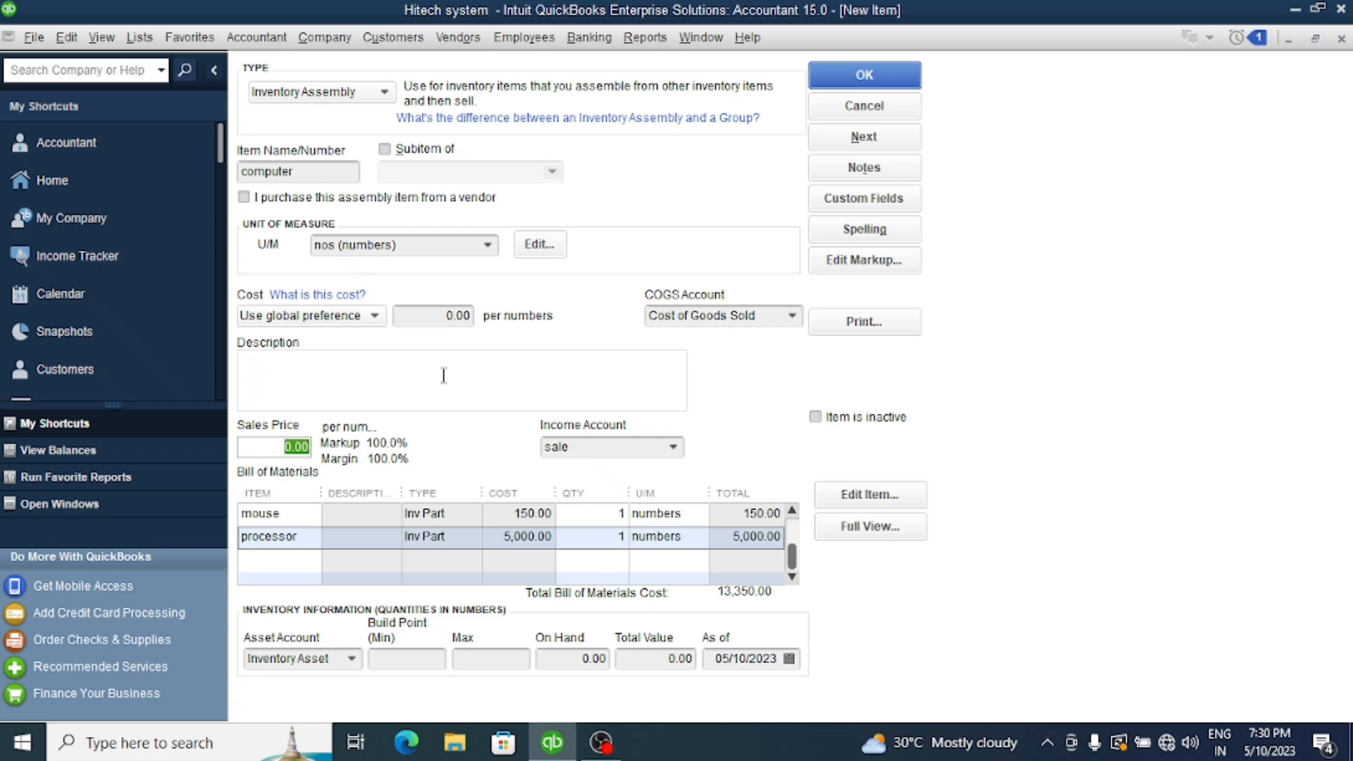
pyautogui.click(850, 83)
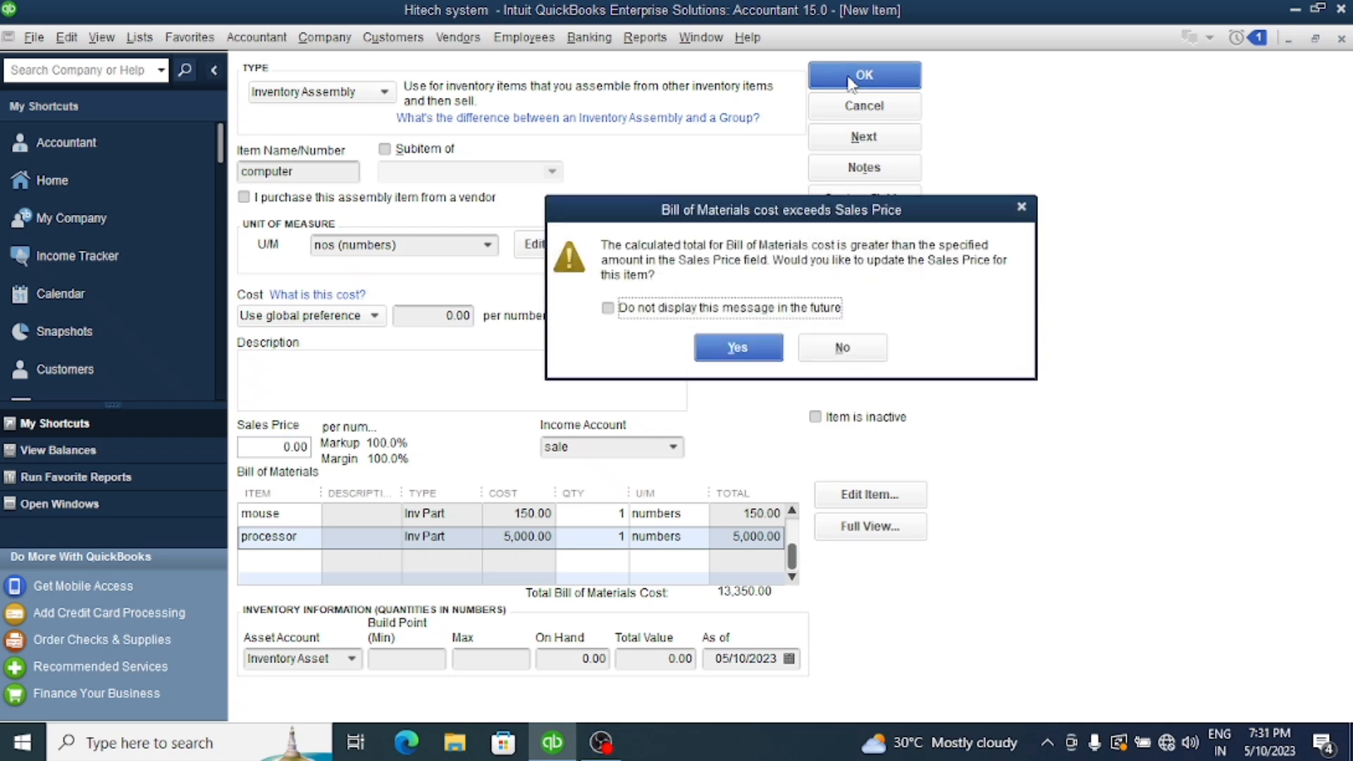
pyautogui.click(682, 356)
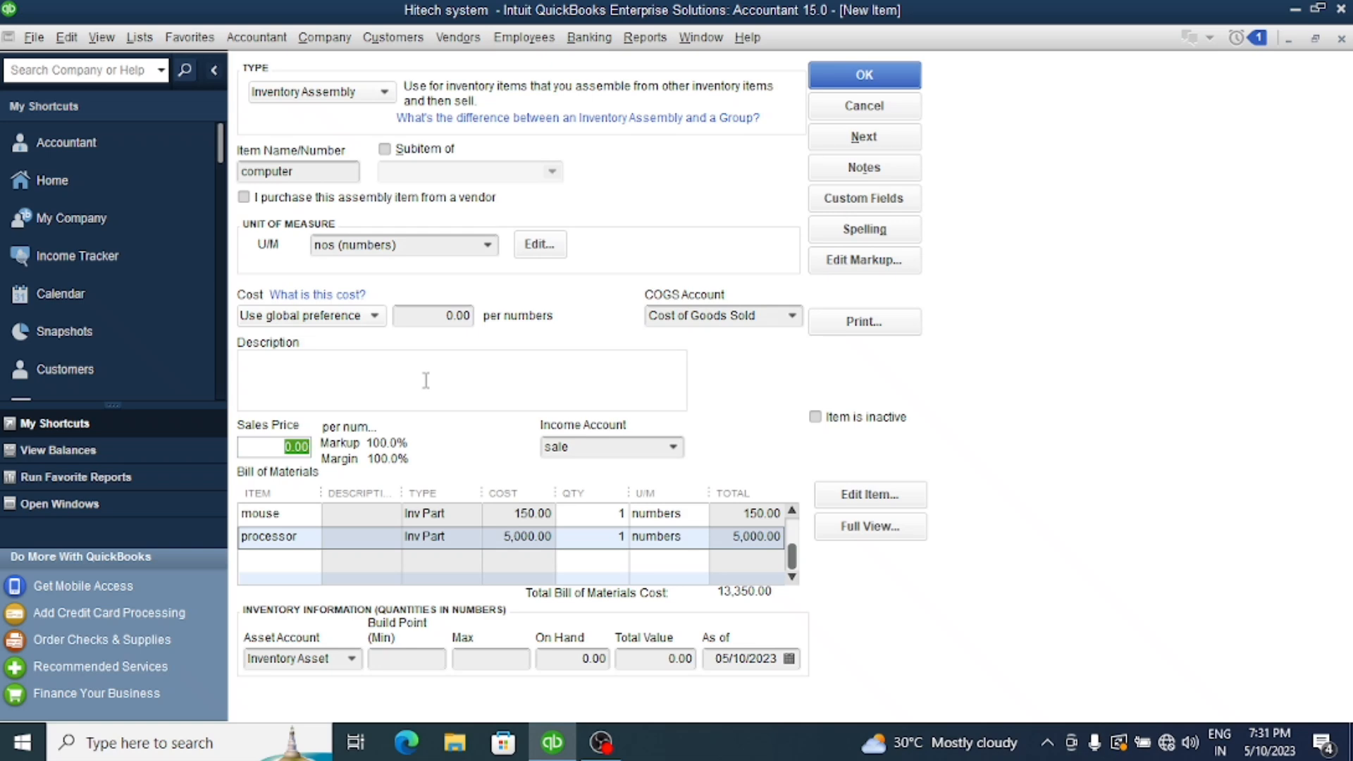
pyautogui.write('20000')
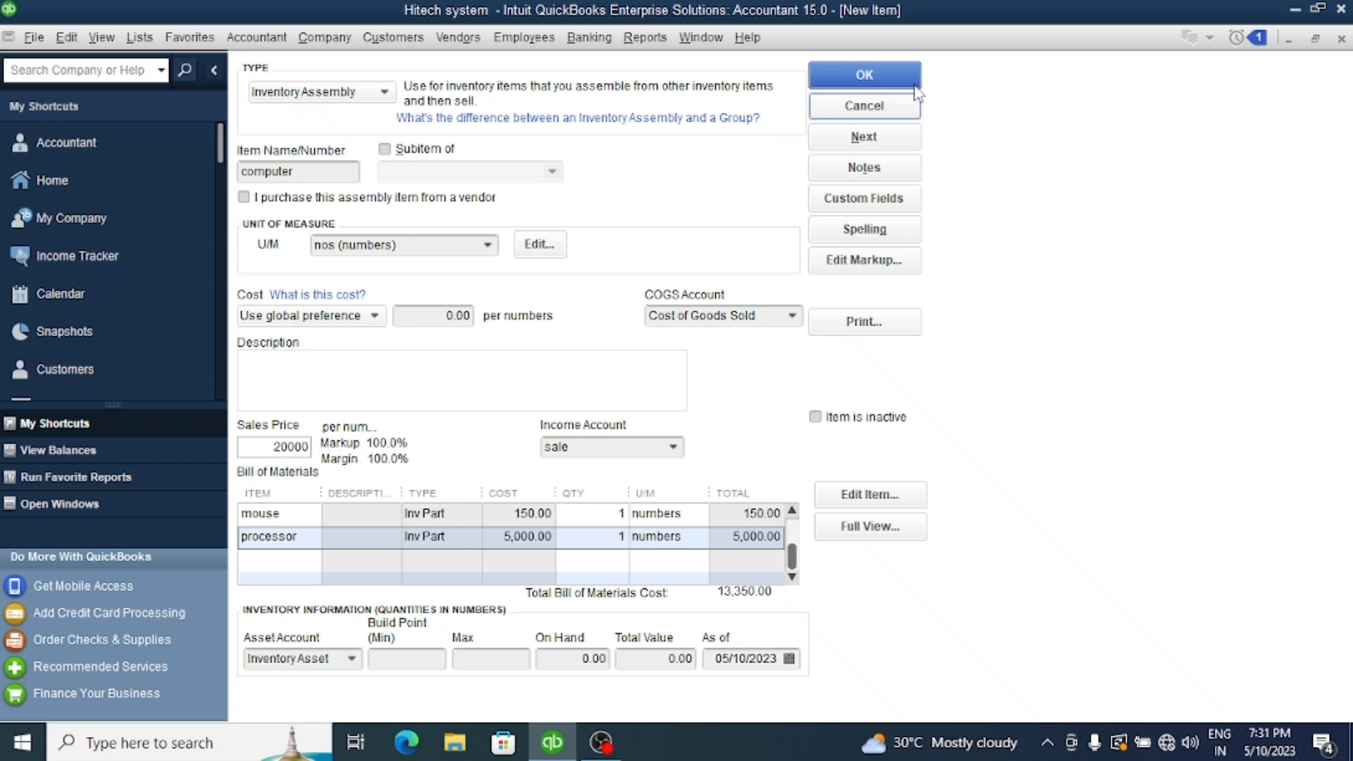
pyautogui.click(882, 69)
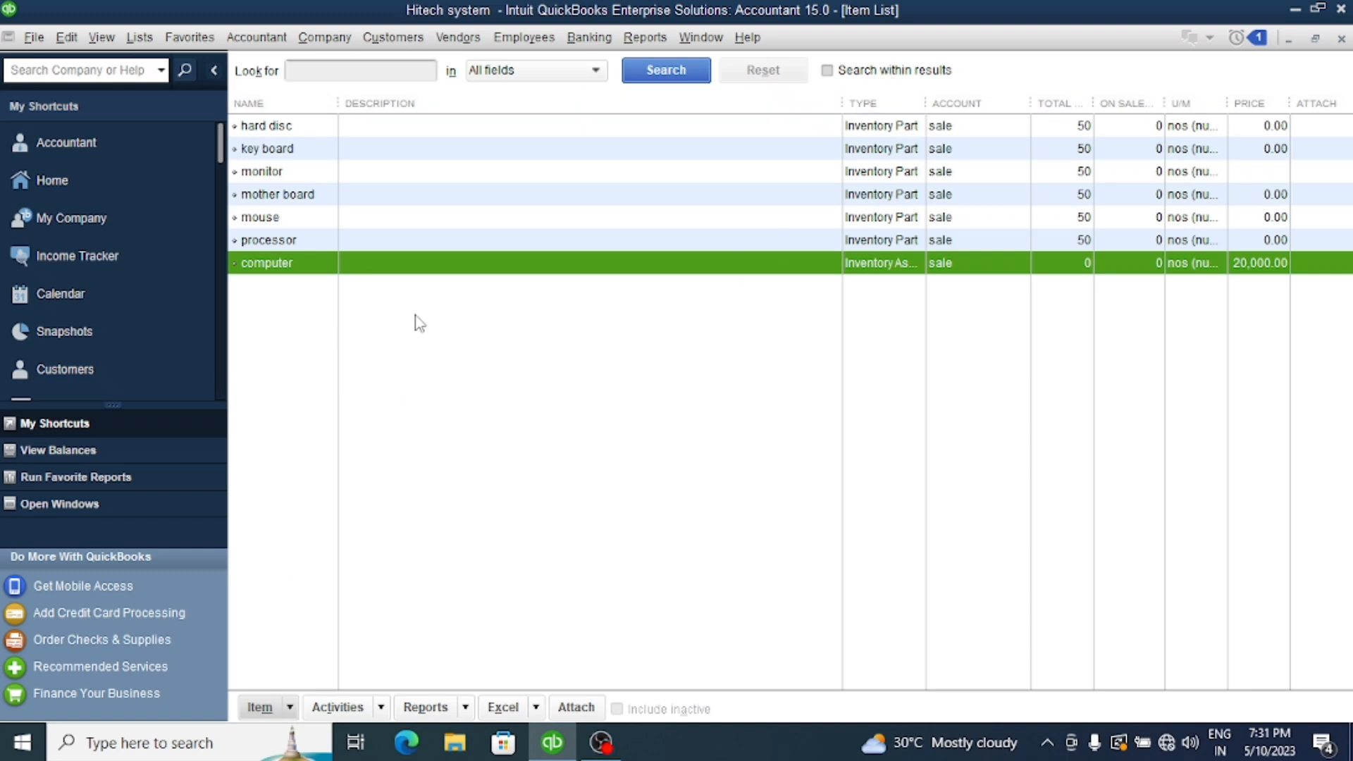
pyautogui.click(380, 708)
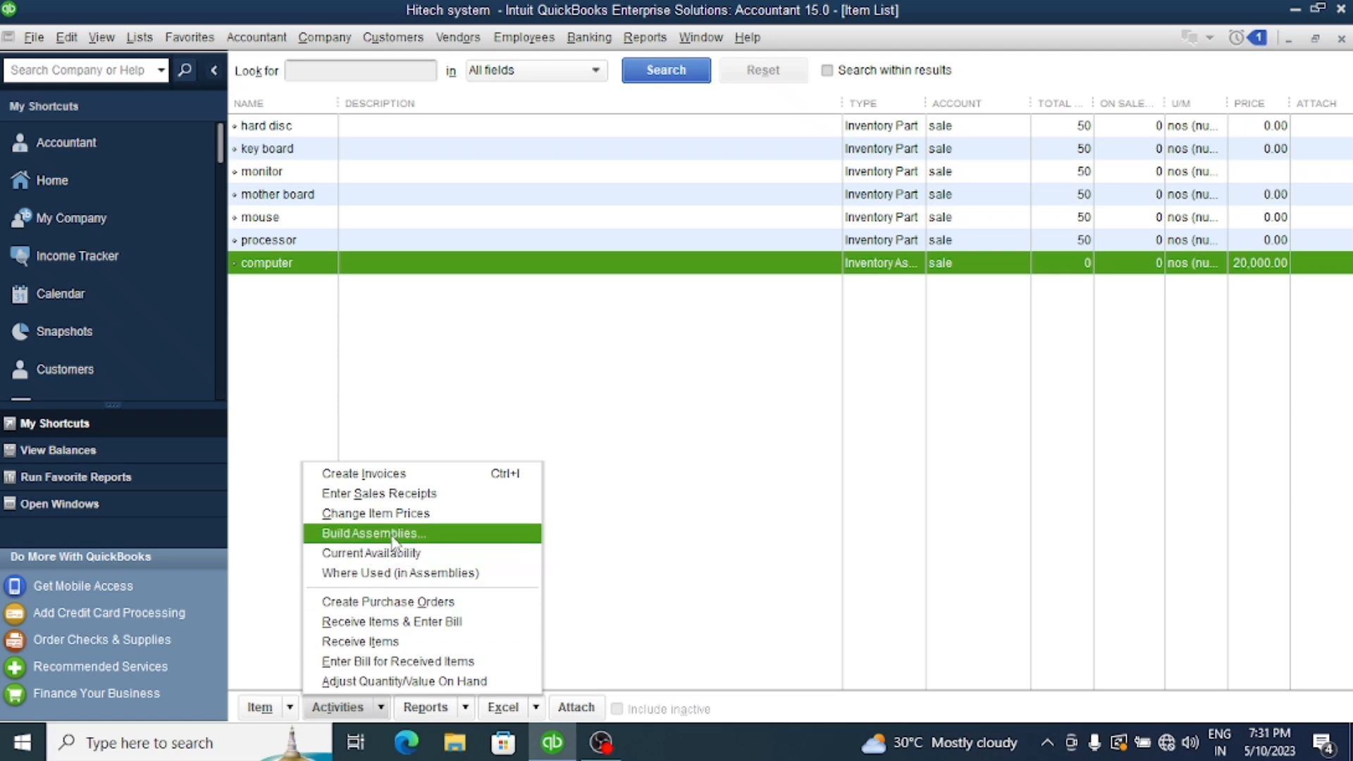
pyautogui.click(627, 393)
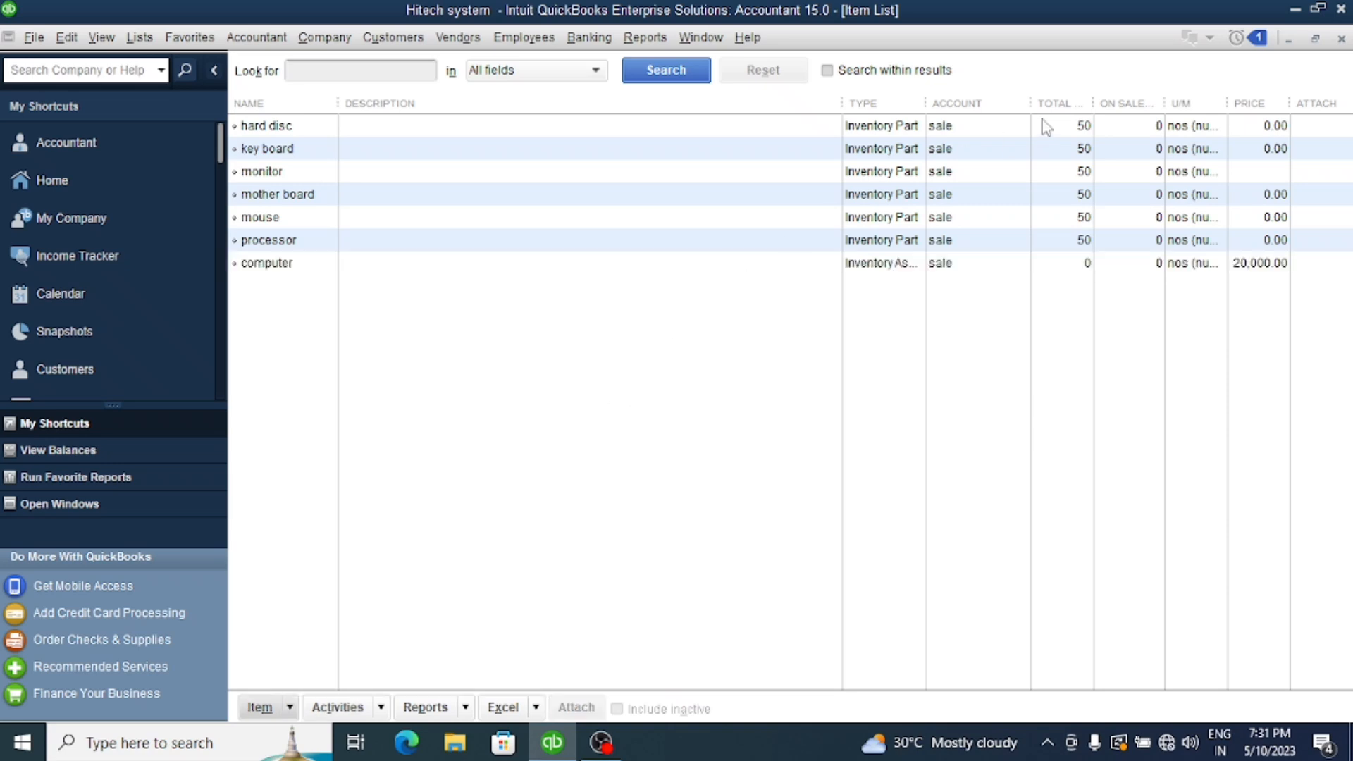
pyautogui.click(456, 39)
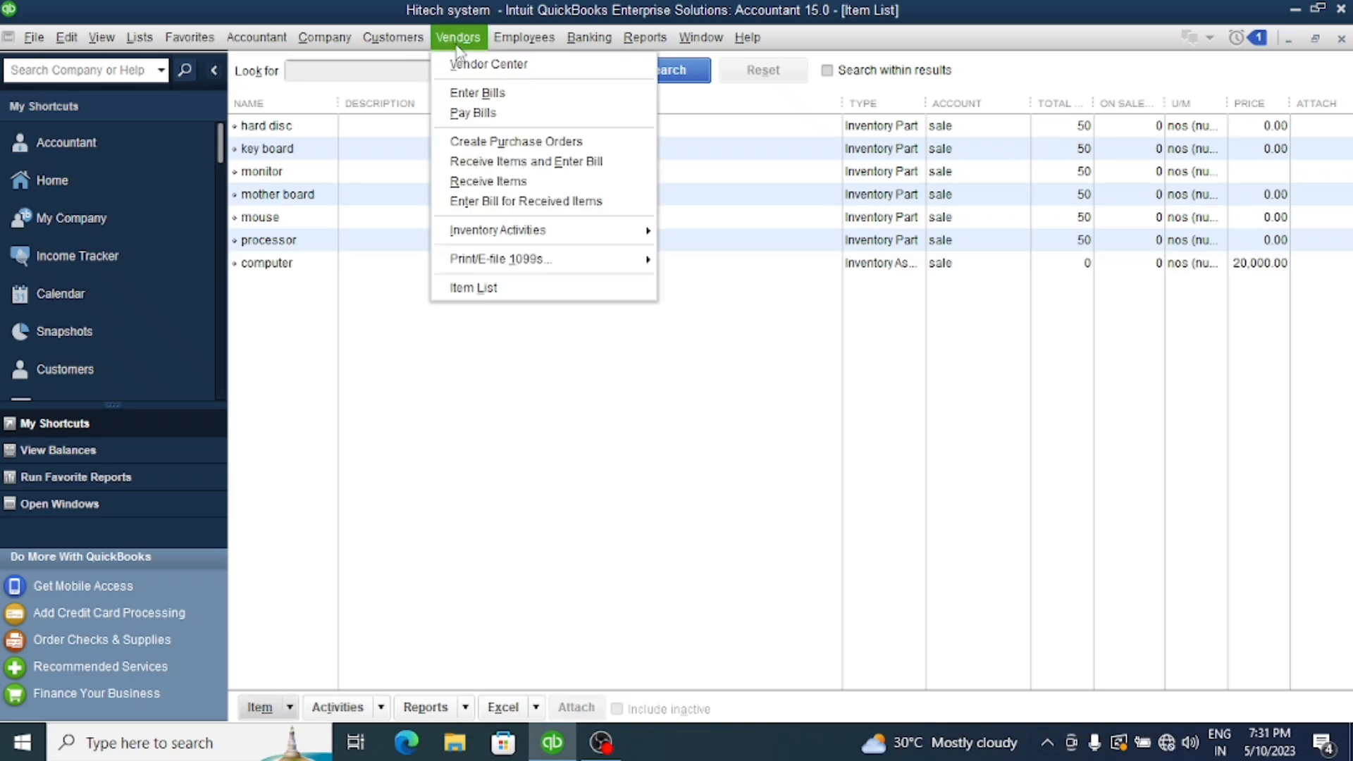
pyautogui.moveTo(574, 235)
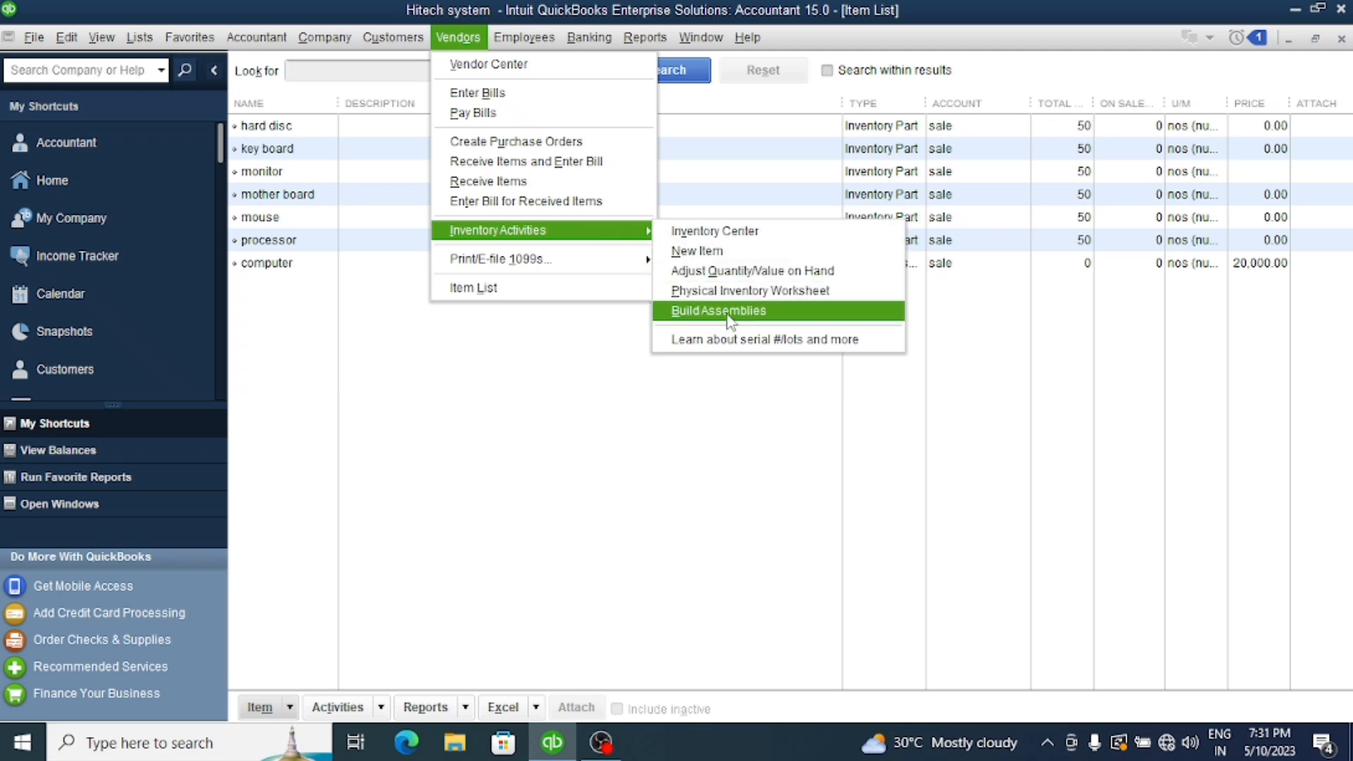
pyautogui.click(488, 340)
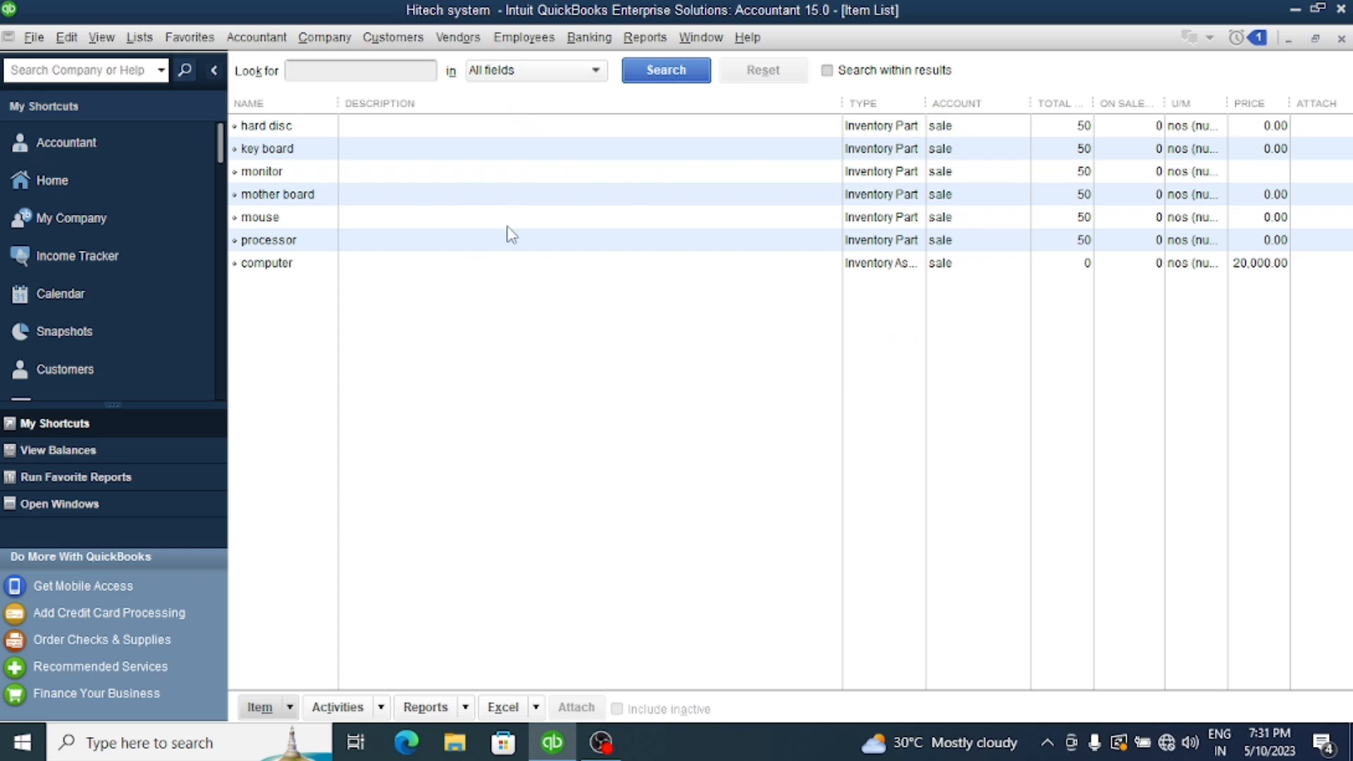
# Start a new assembly build from the item list and choose computer as the assembly item
pyautogui.click(379, 713)
pyautogui.click(389, 531)
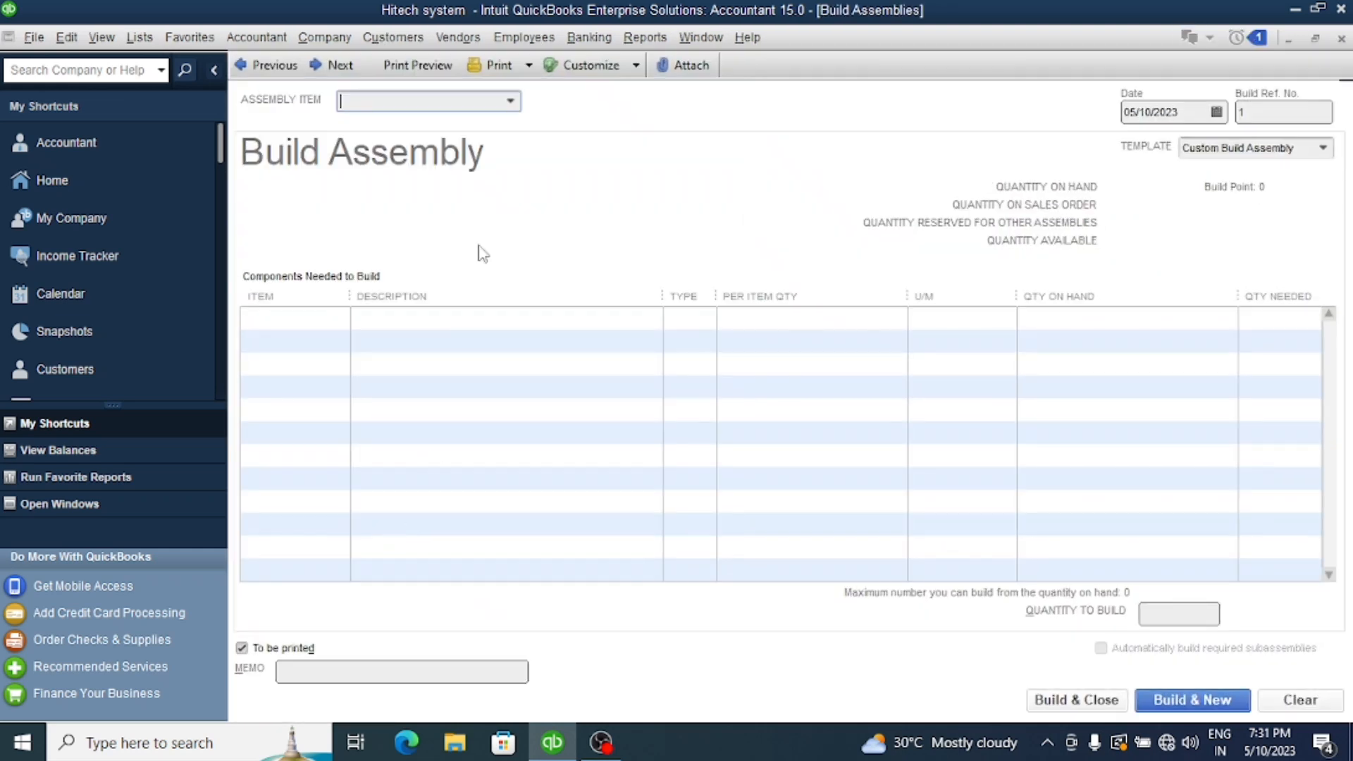
pyautogui.click(509, 100)
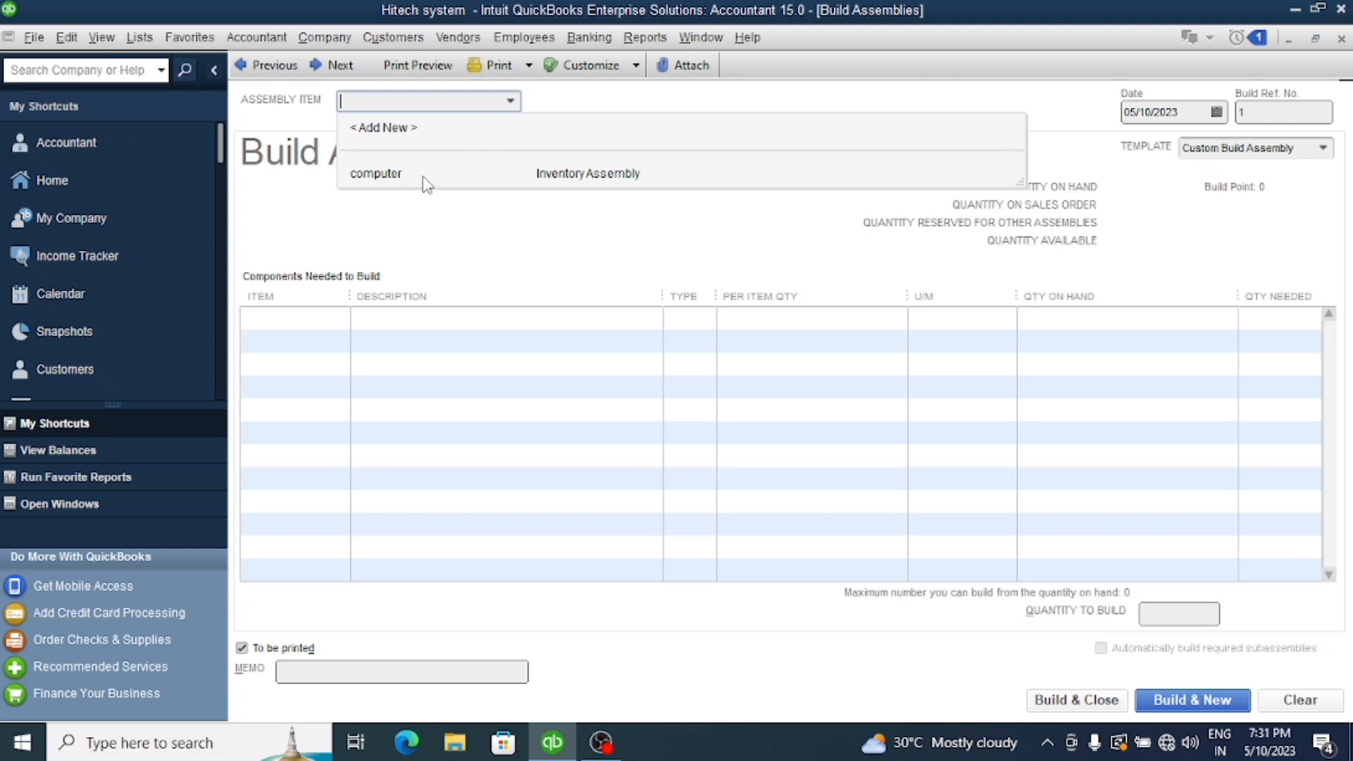
pyautogui.click(376, 173)
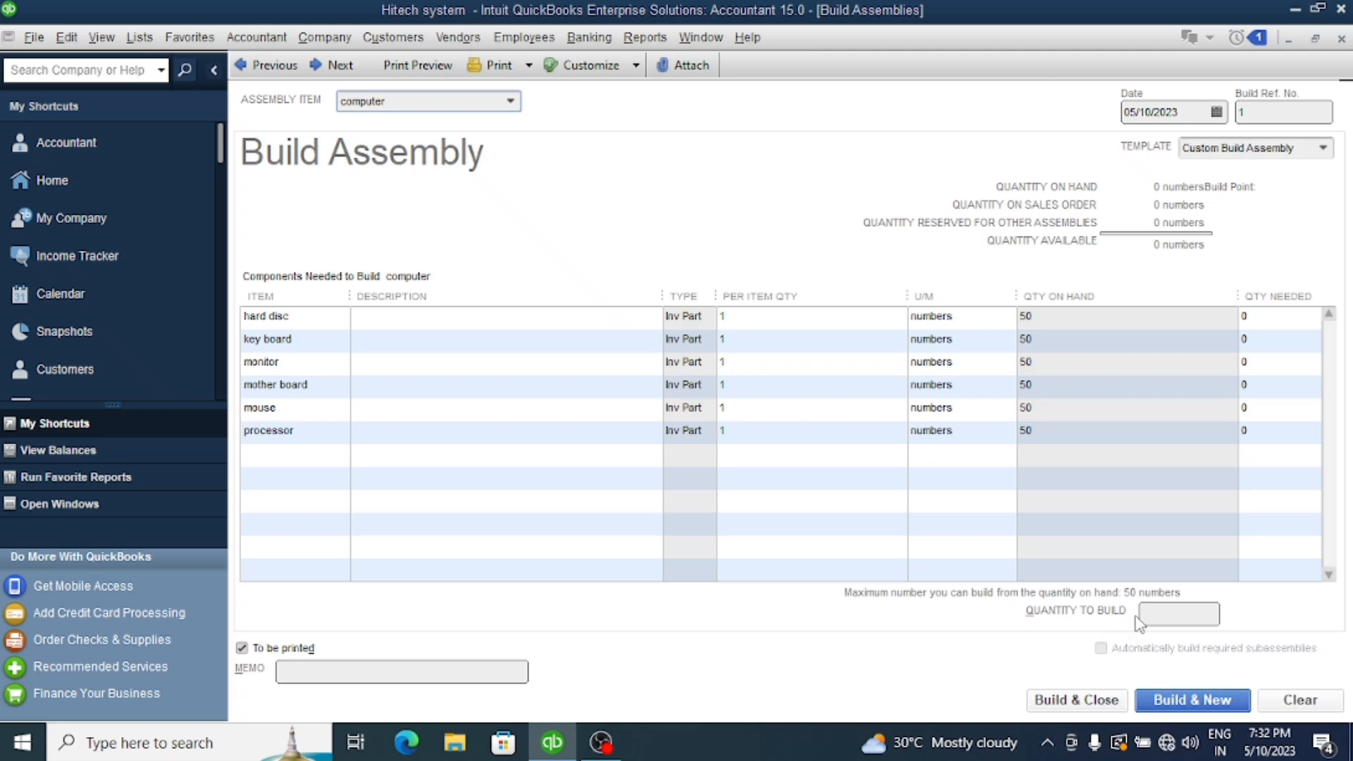
# Set the quantity to build to 20, enter a memo, record the build and close the build form and item list
pyautogui.click(1163, 613)
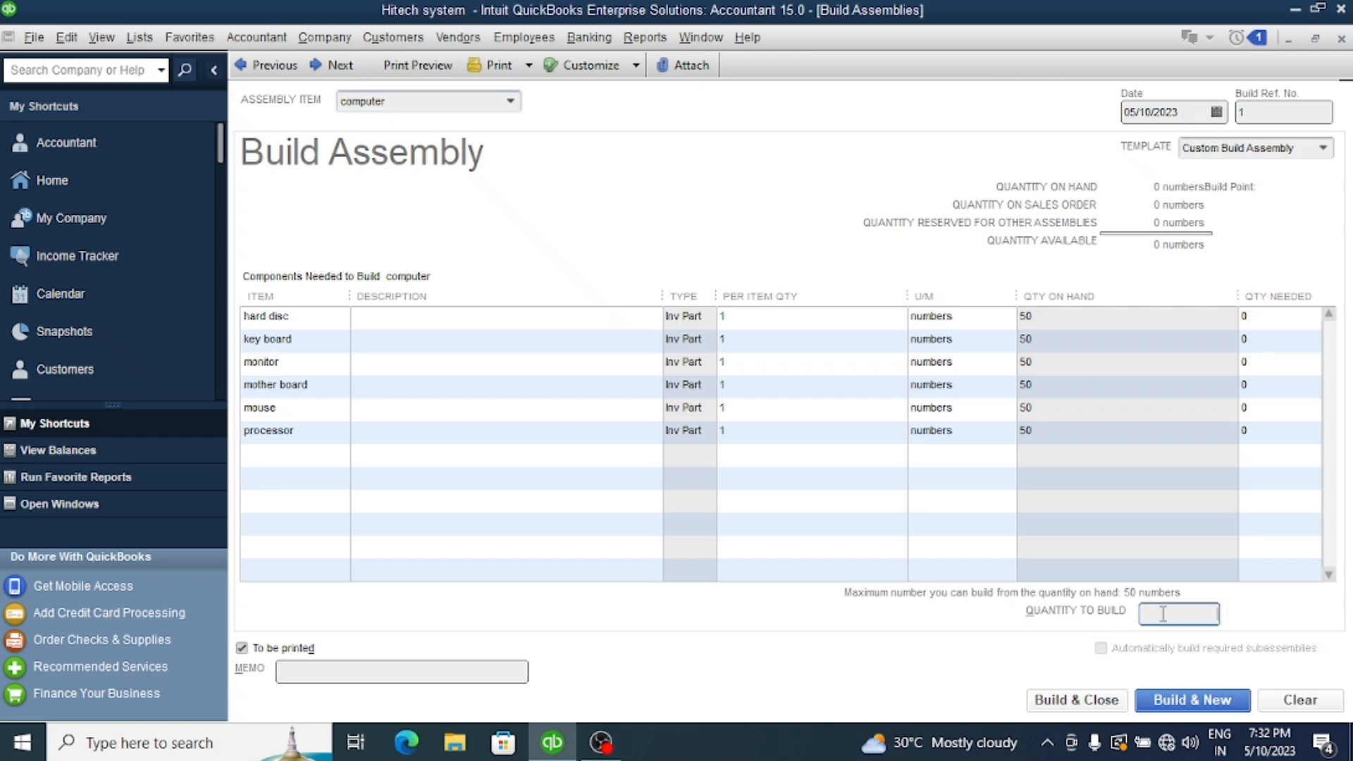
pyautogui.write('20')
pyautogui.click(412, 671)
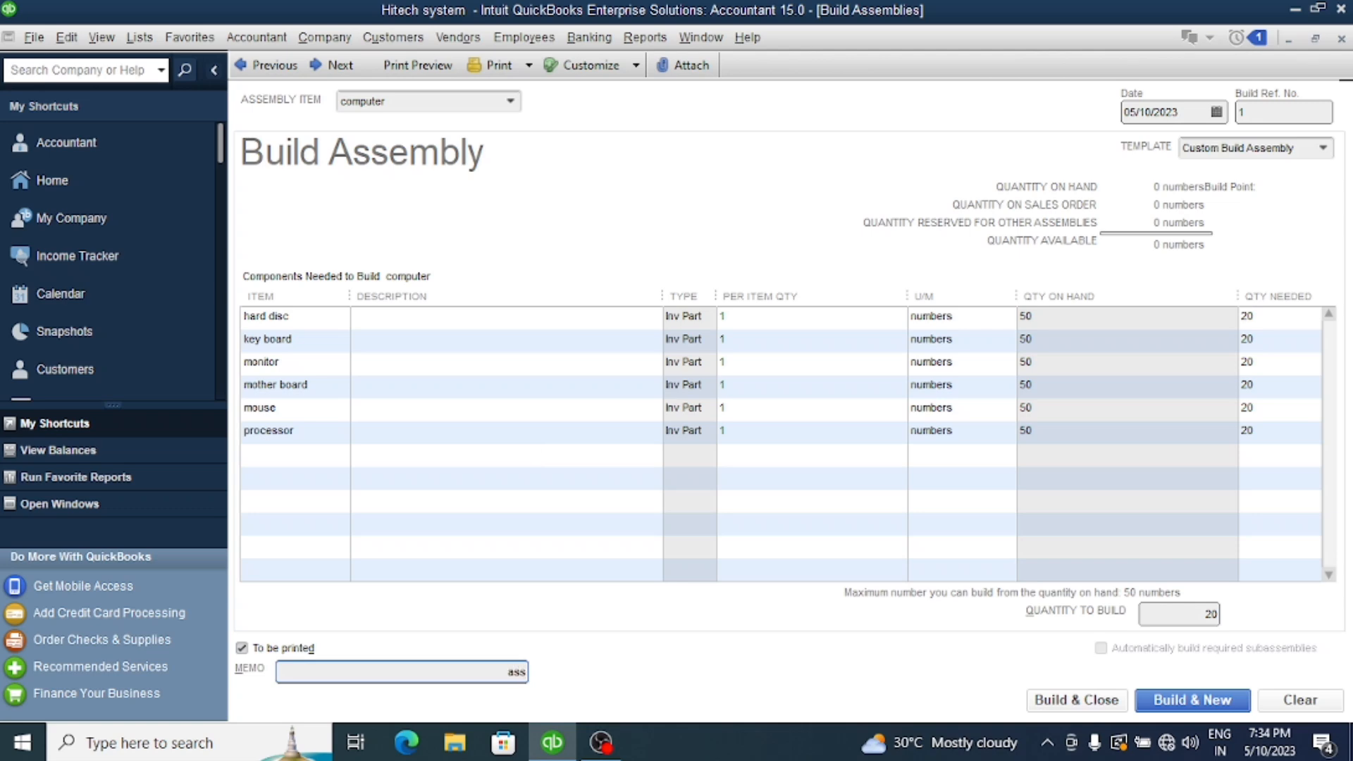
pyautogui.write('ly')
pyautogui.click(1193, 701)
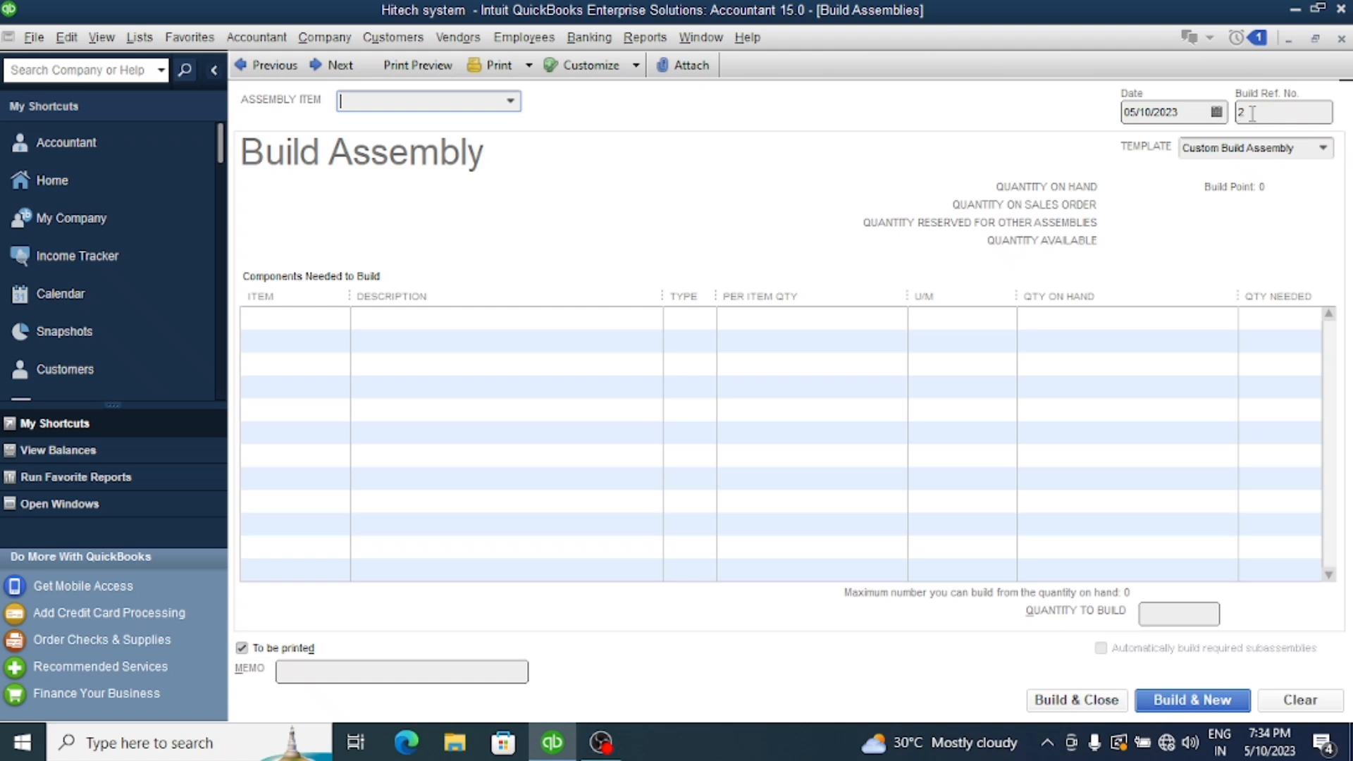
pyautogui.click(1341, 38)
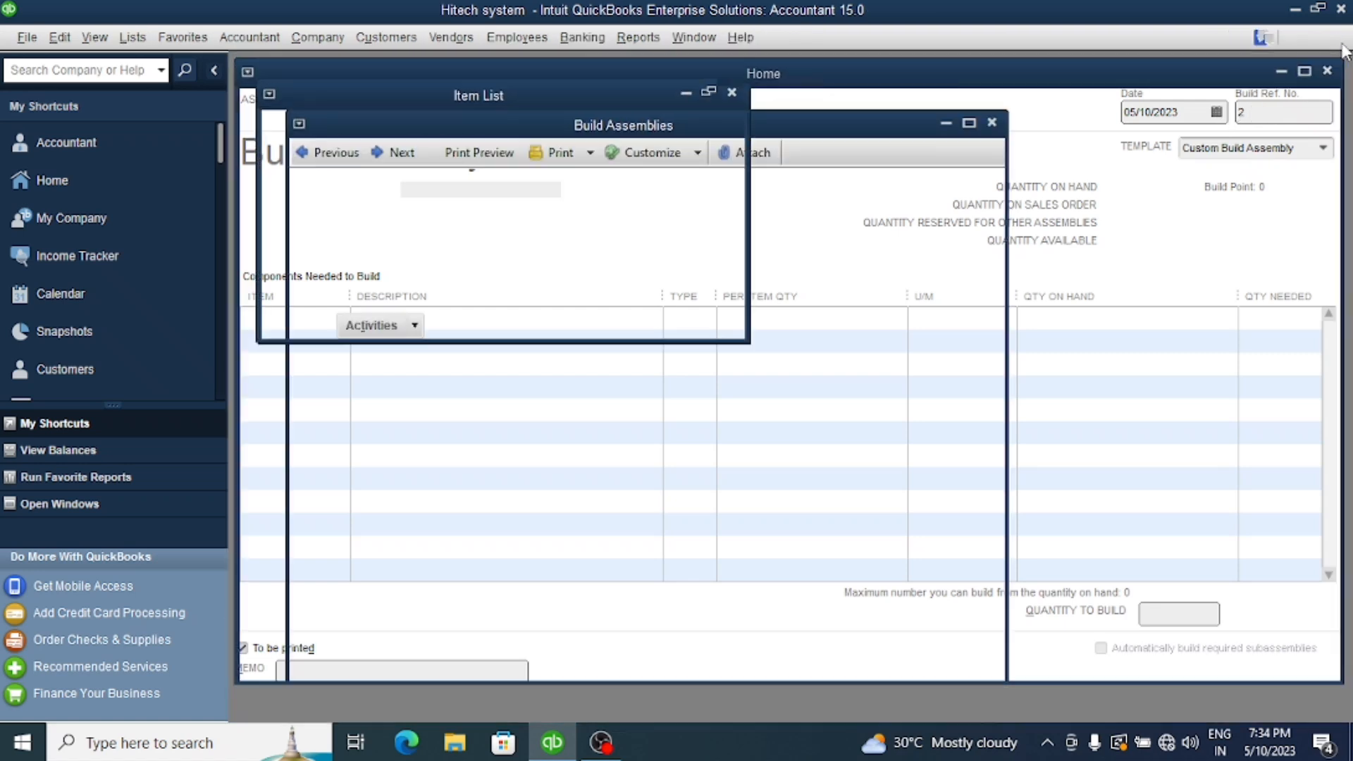
pyautogui.click(1340, 39)
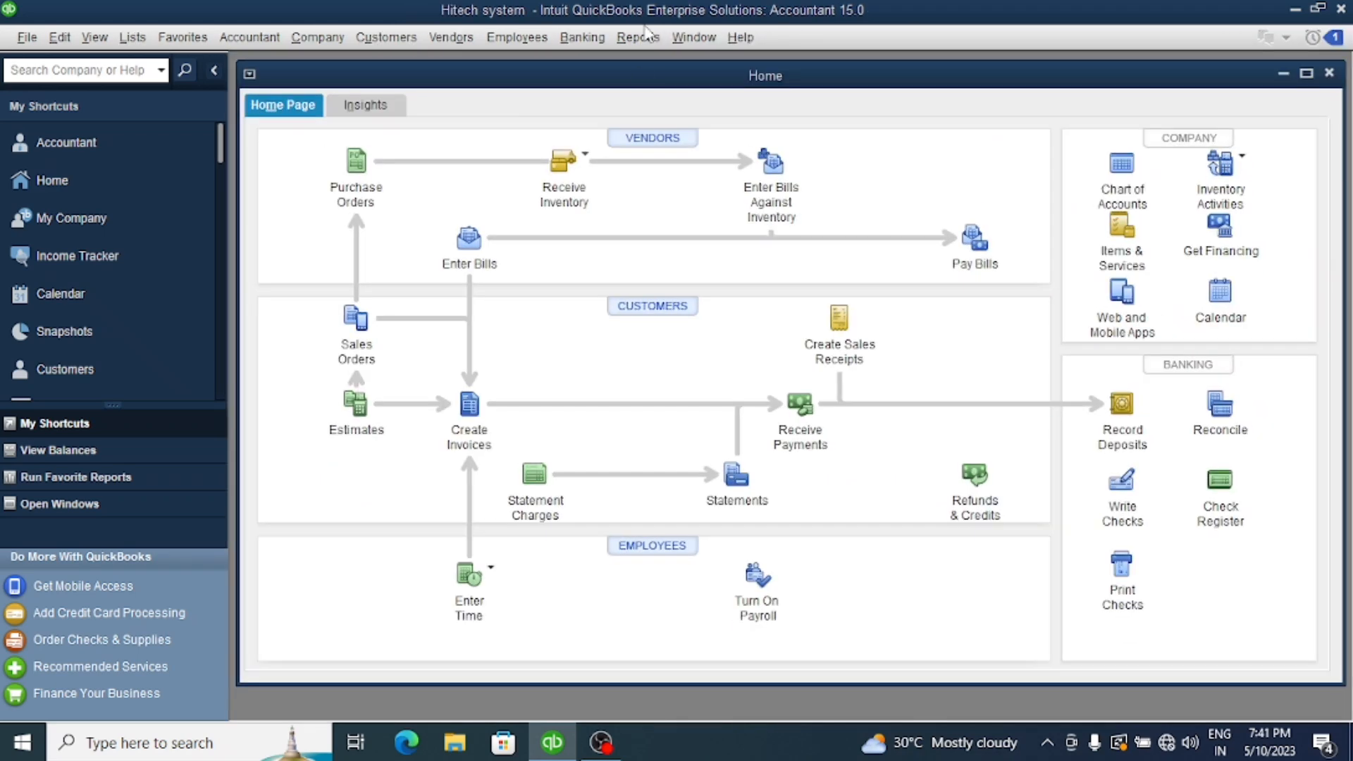
# Examine the purchased parts in the Purchases by Item Detail report and close the report
pyautogui.click(642, 39)
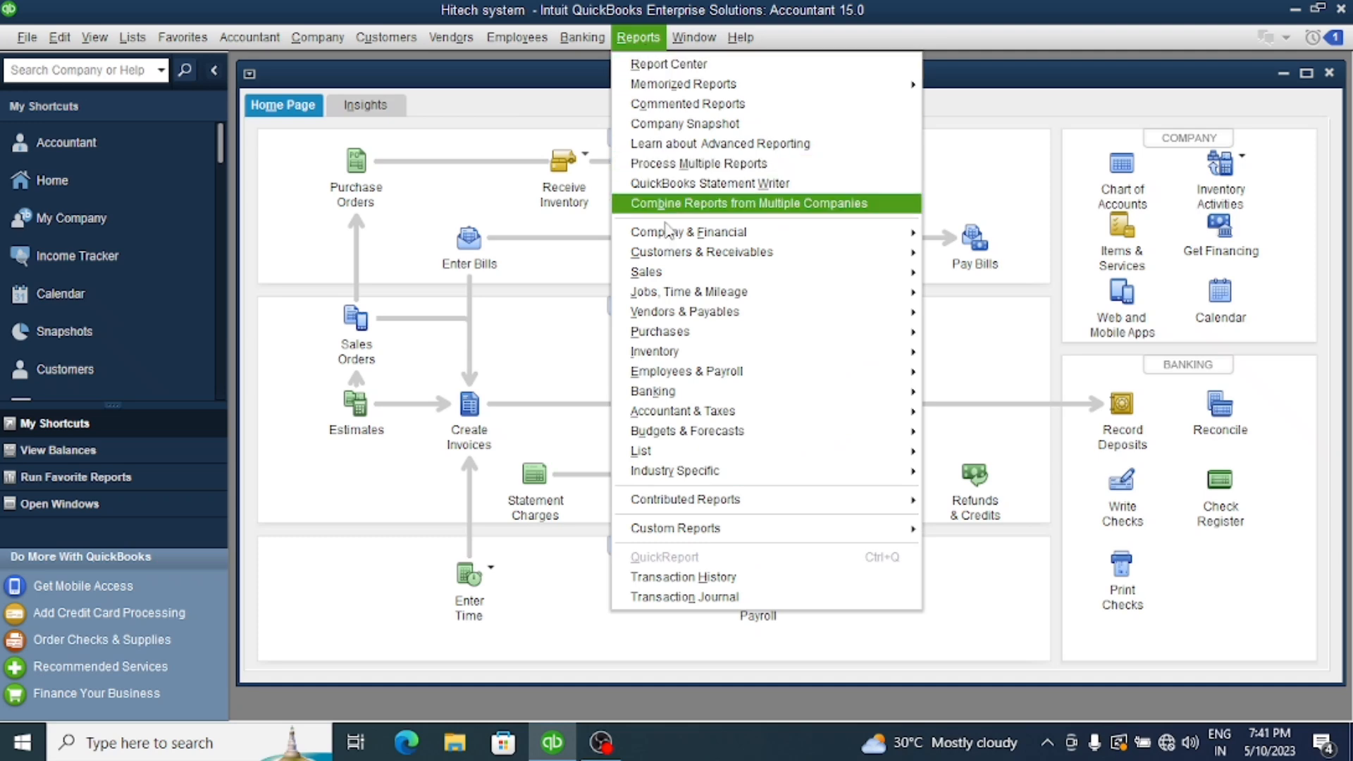
pyautogui.moveTo(665, 336)
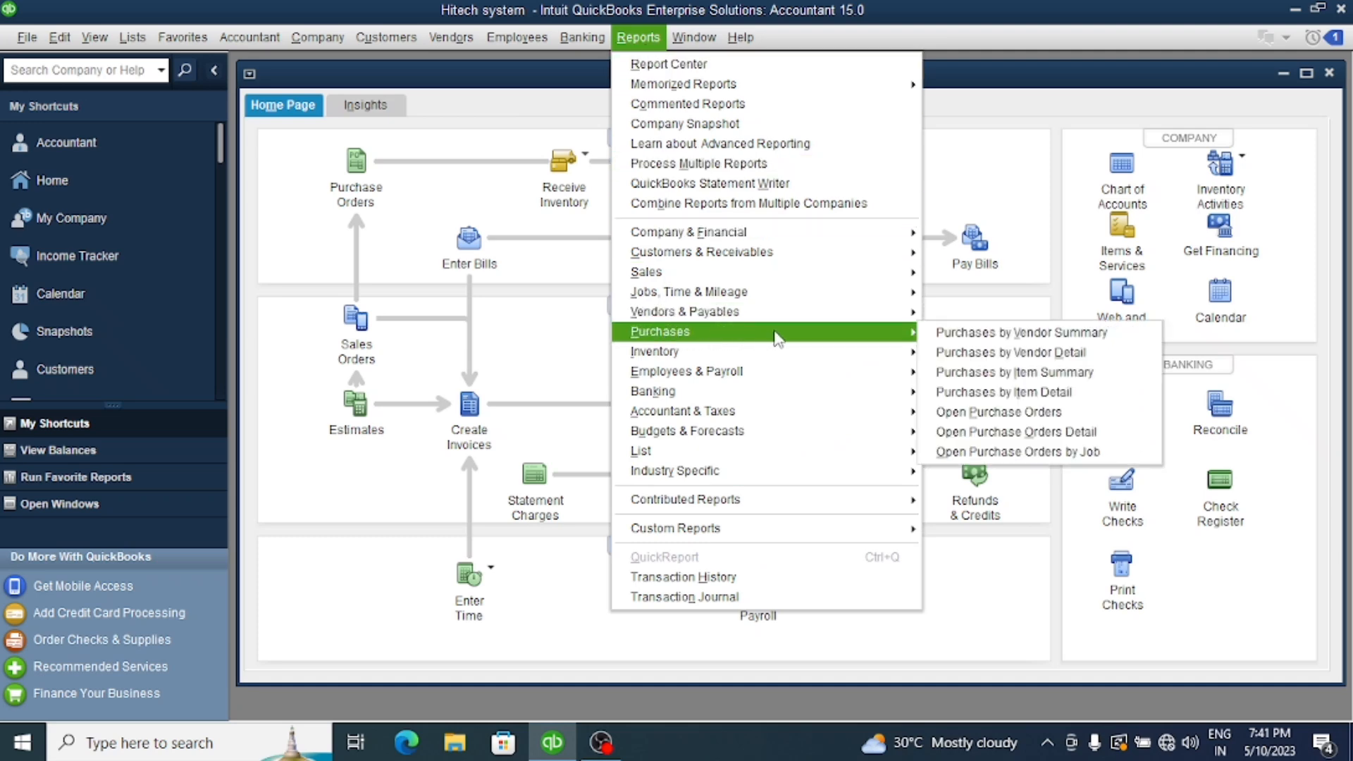
pyautogui.click(1026, 392)
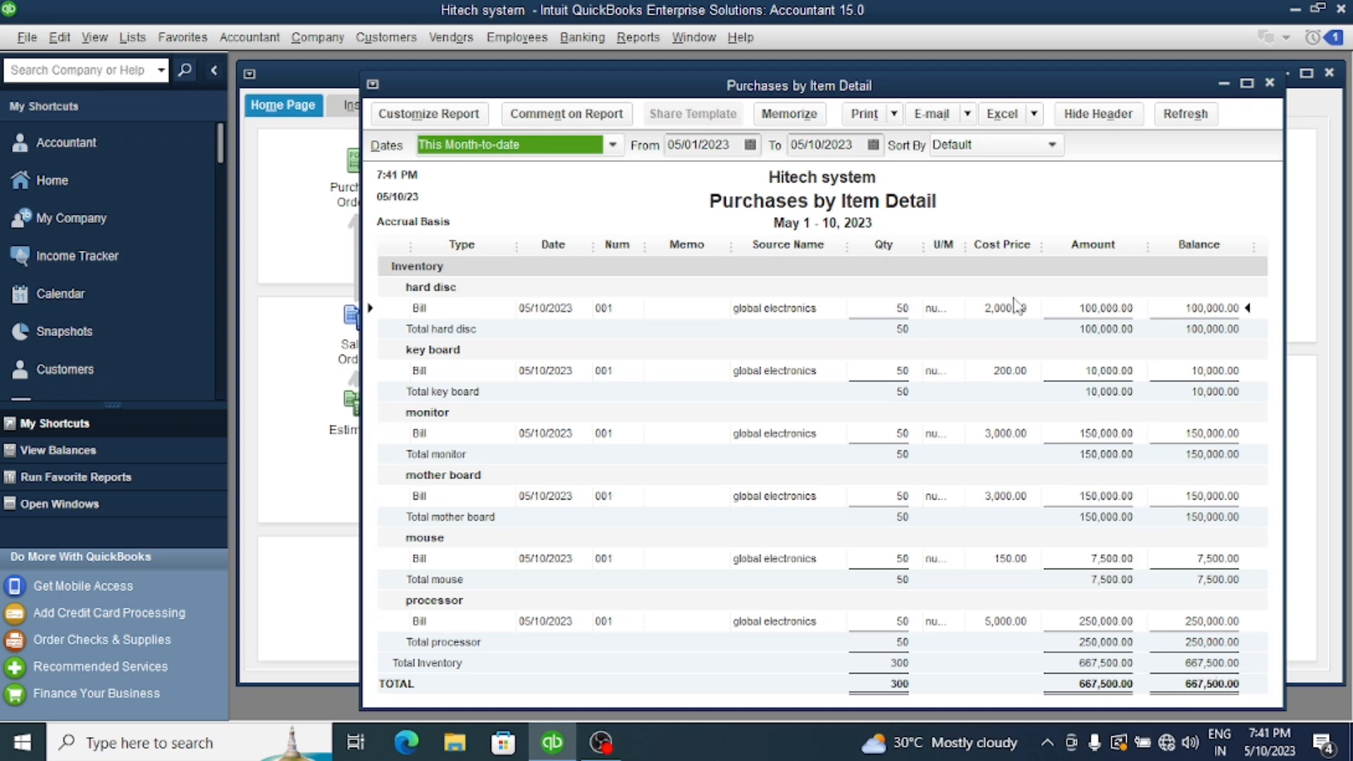
pyautogui.click(1268, 83)
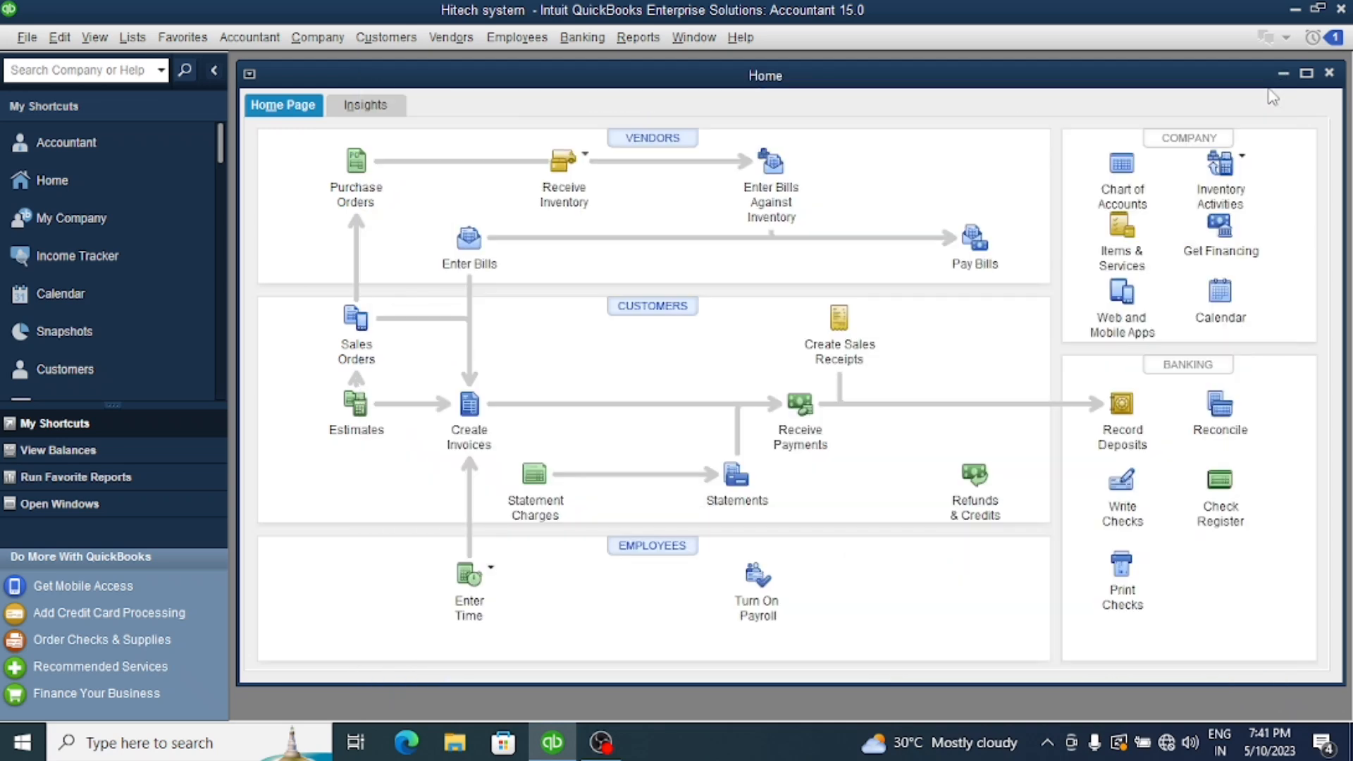
# Review the Inventory Valuation Detail report for all dates down to the computer assembly, and close it without memorizing it
pyautogui.click(1306, 74)
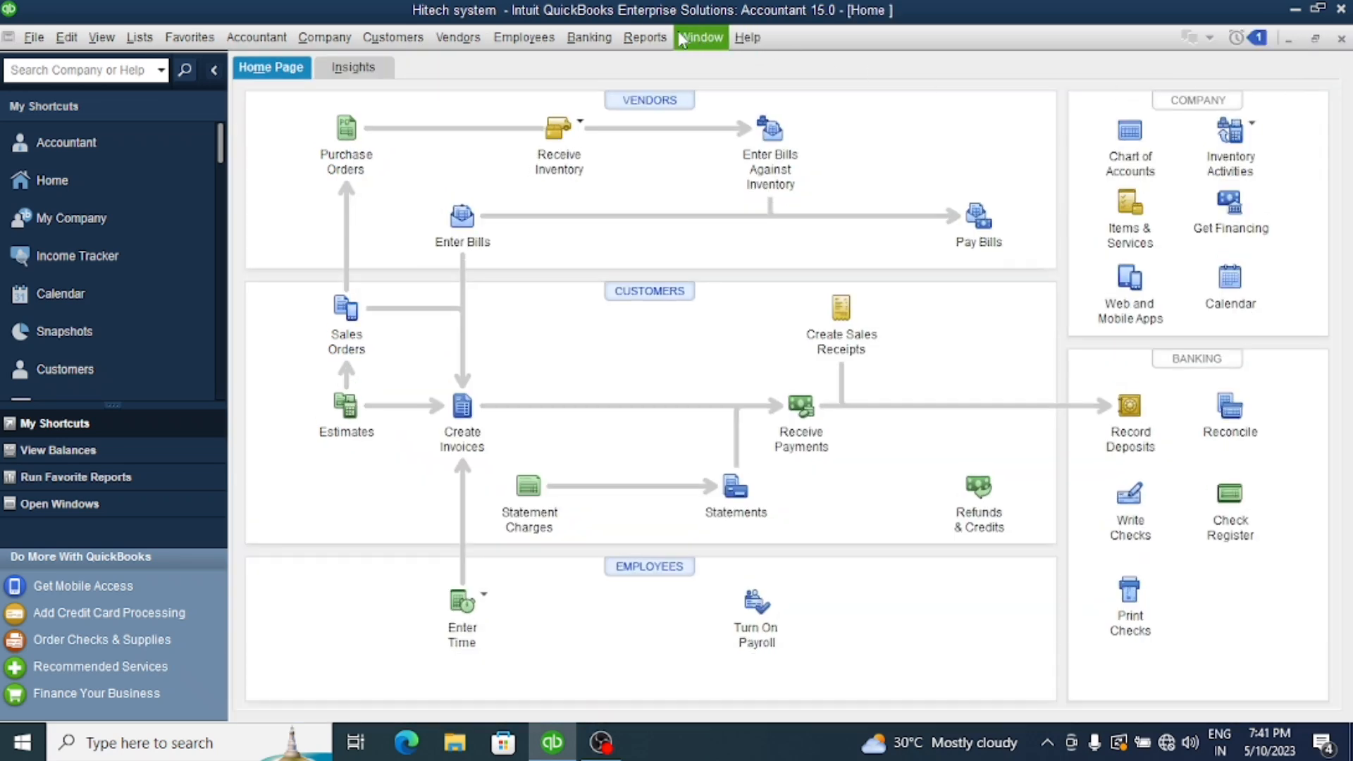
pyautogui.click(645, 39)
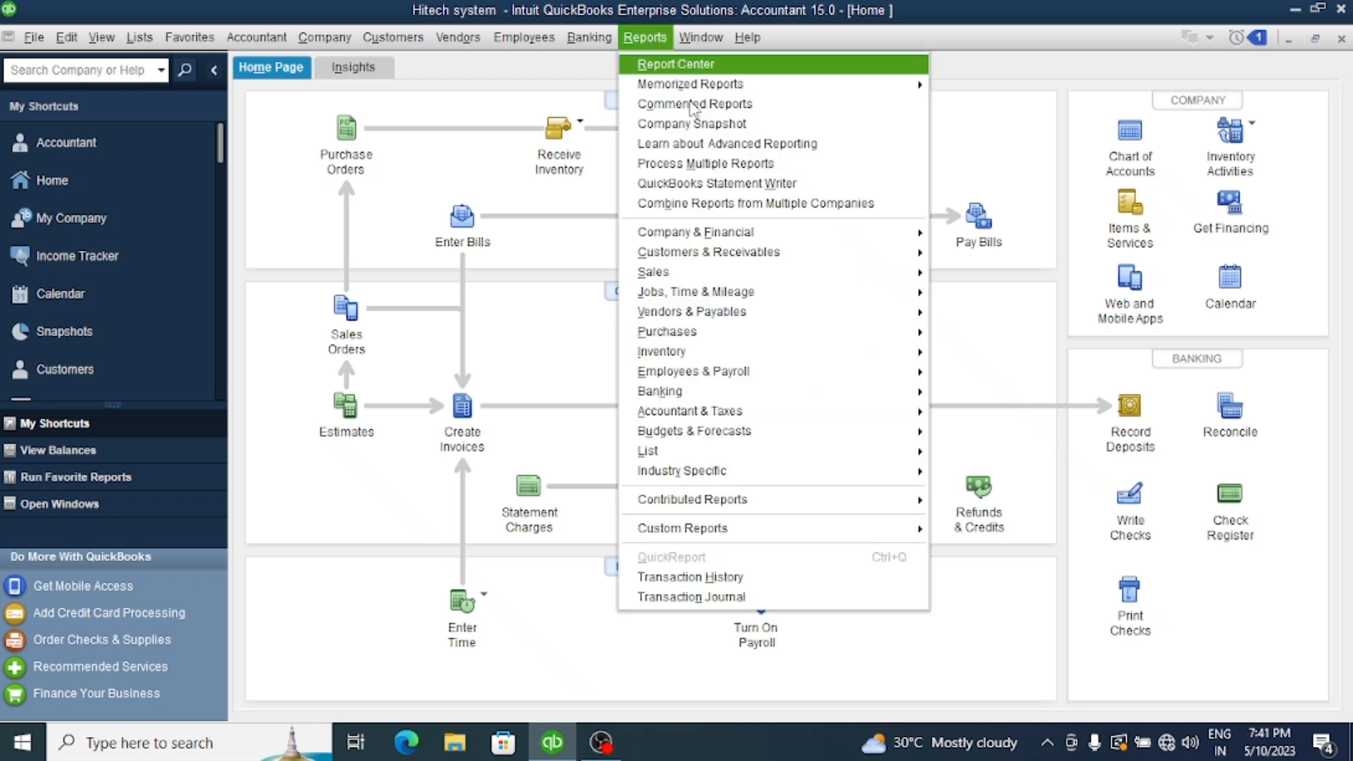
pyautogui.moveTo(719, 356)
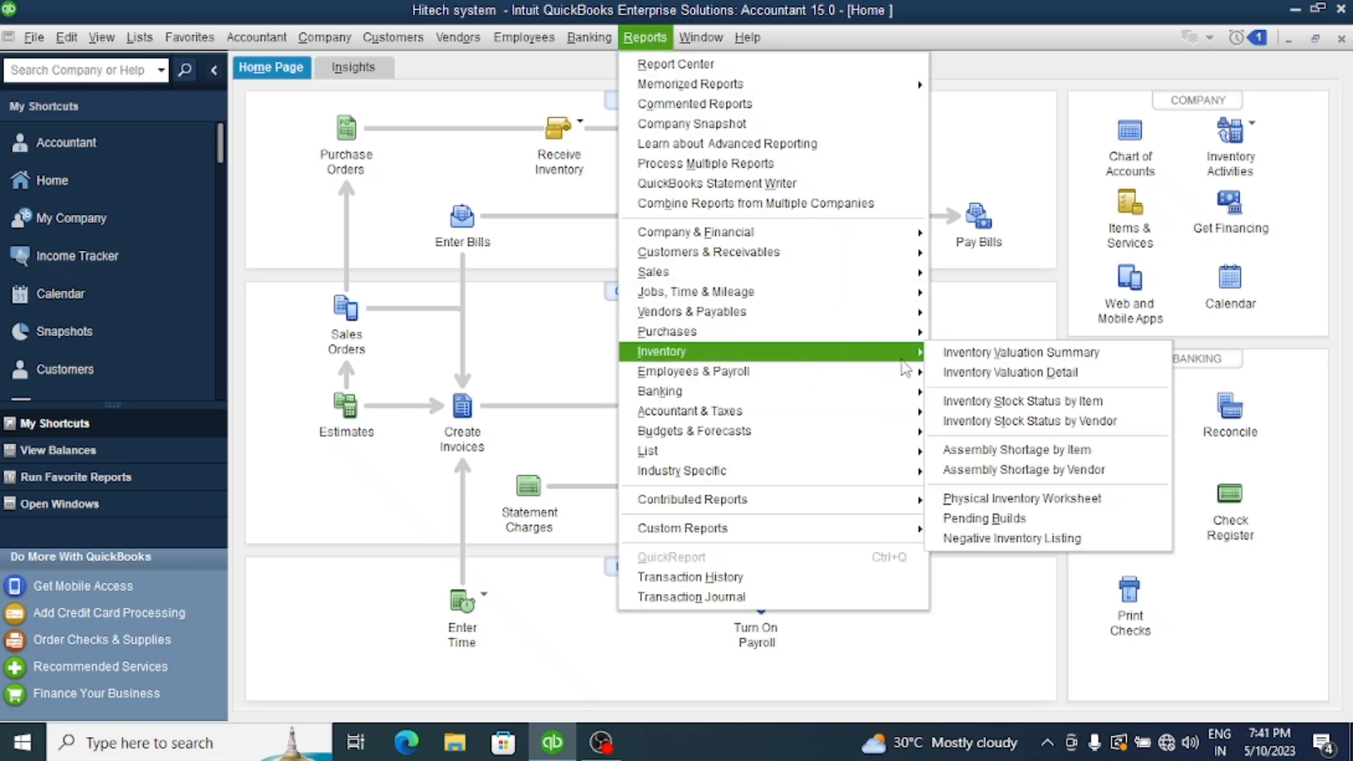
pyautogui.click(1010, 373)
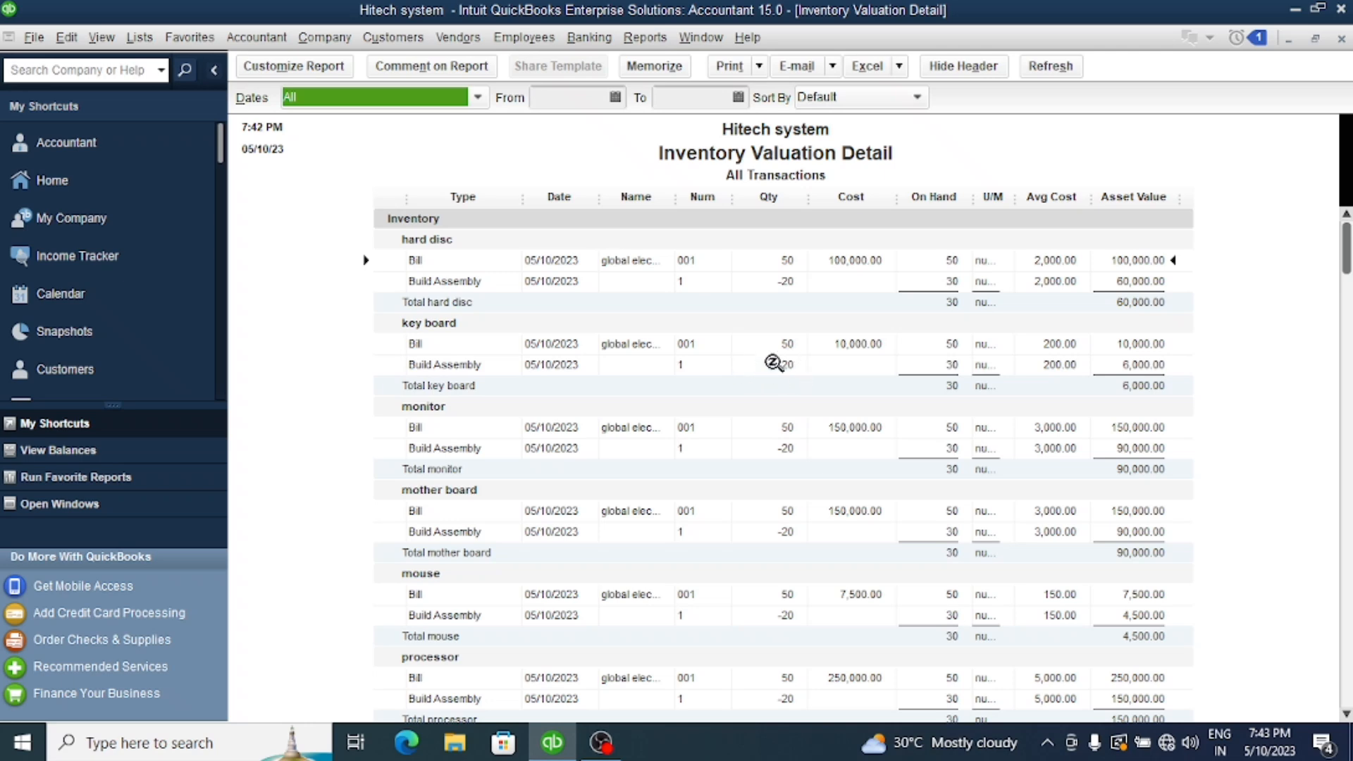
pyautogui.scroll(-2, 790, 437)
pyautogui.scroll(-1, 790, 417)
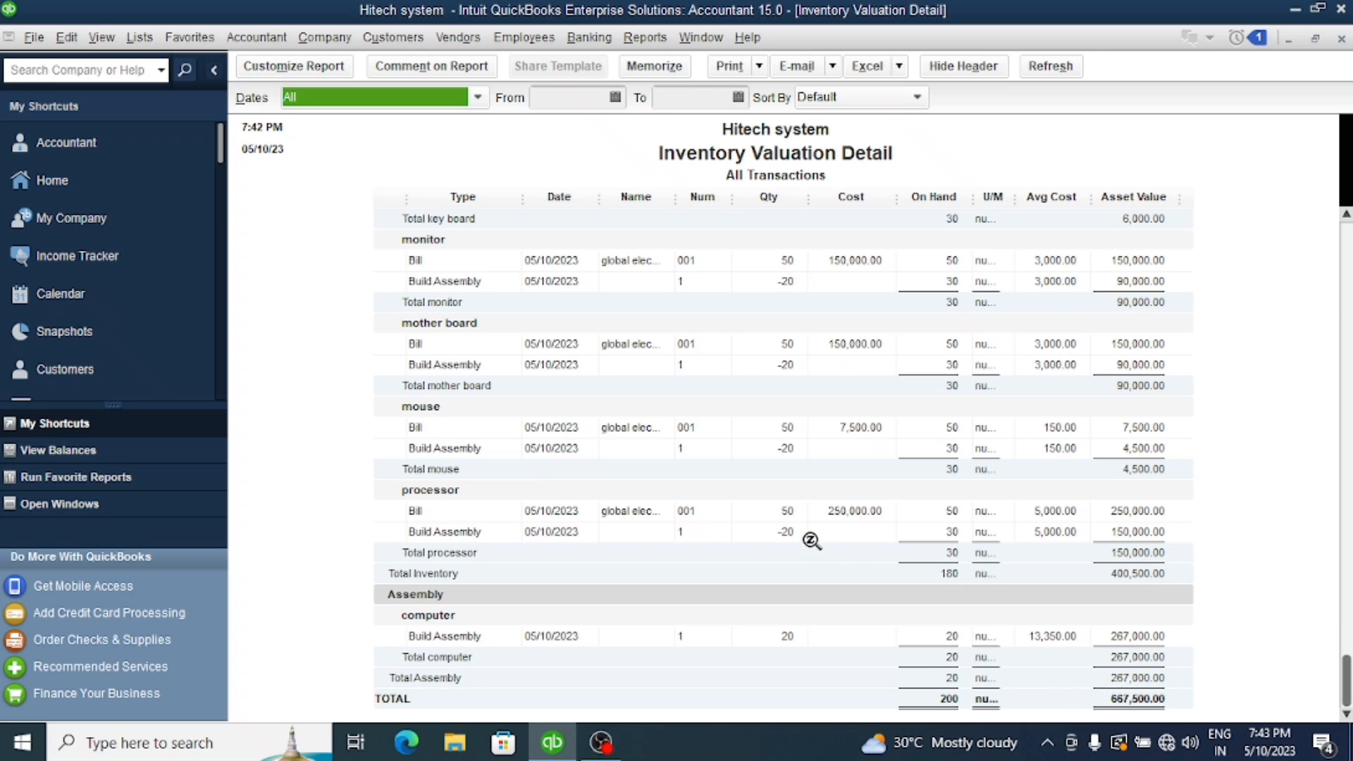
pyautogui.click(1342, 40)
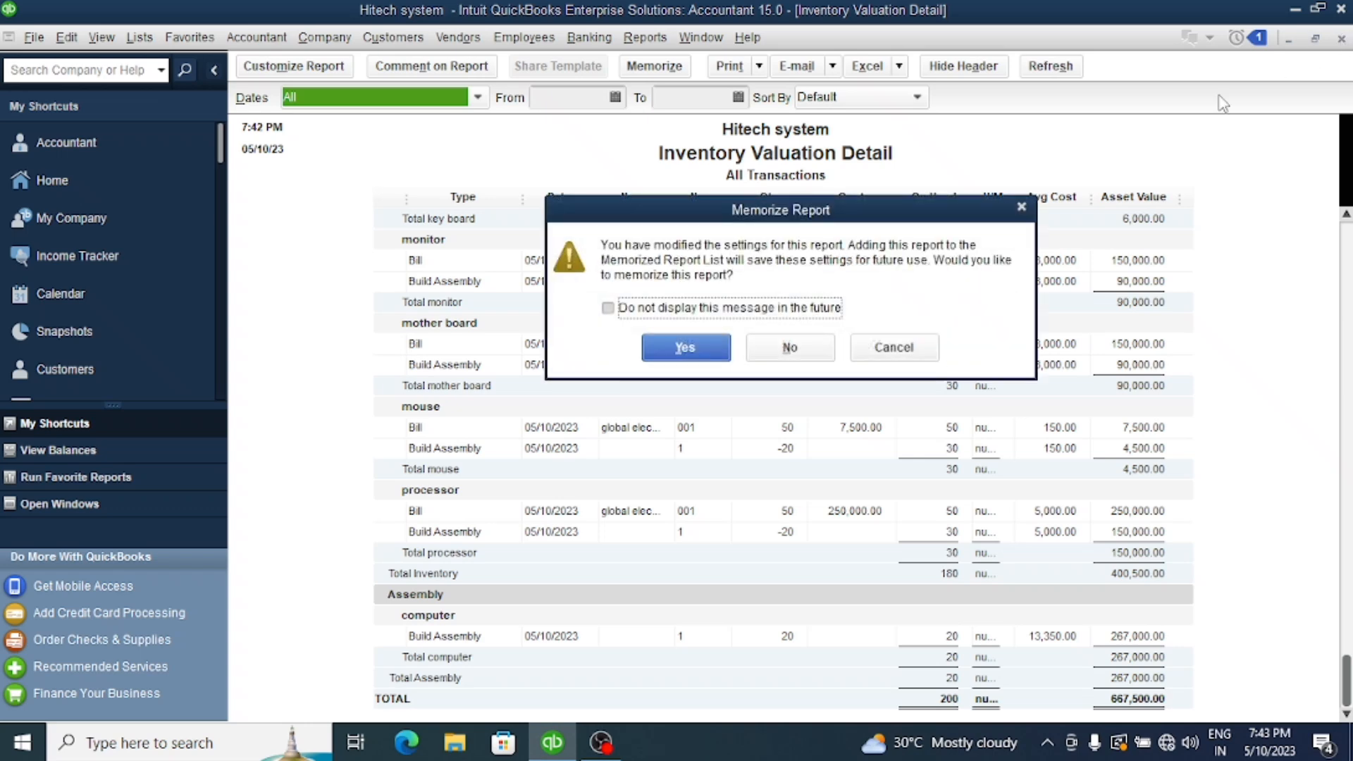
pyautogui.click(685, 348)
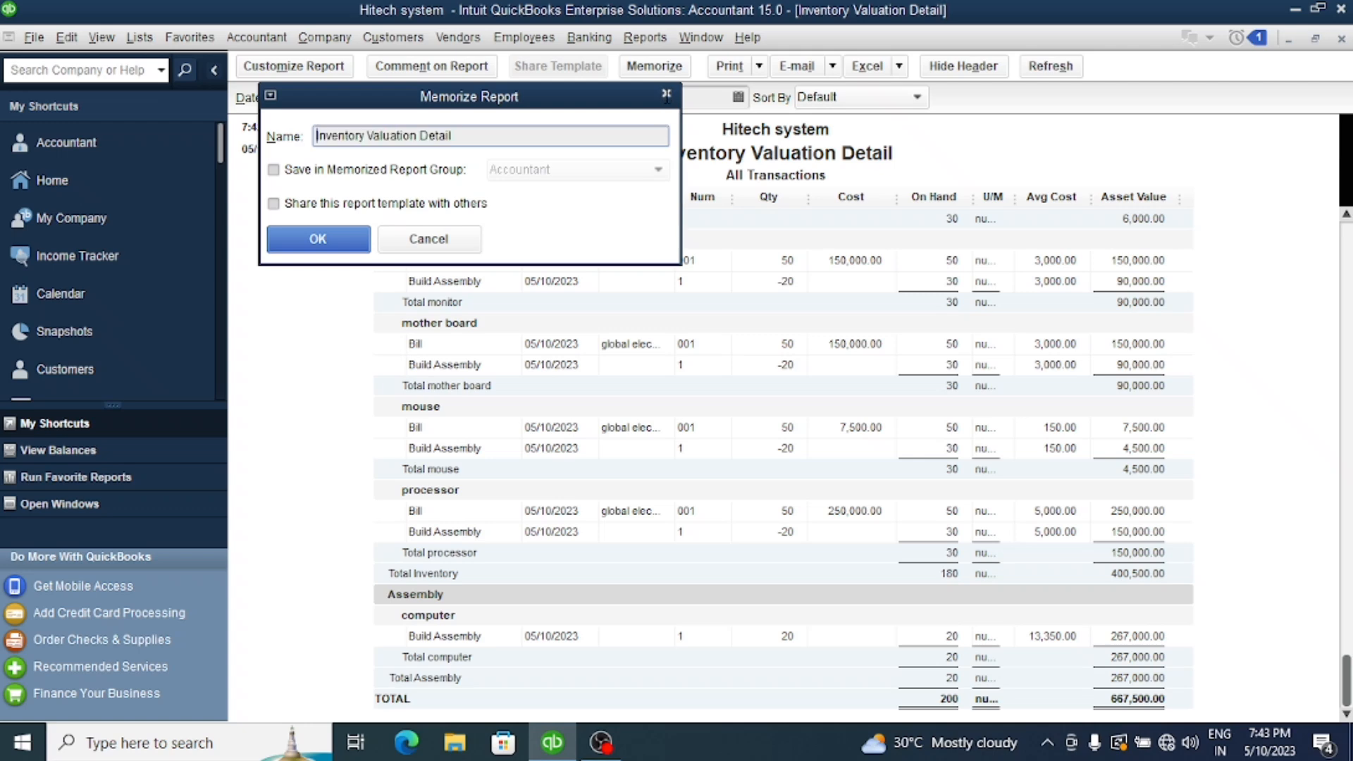
pyautogui.click(665, 93)
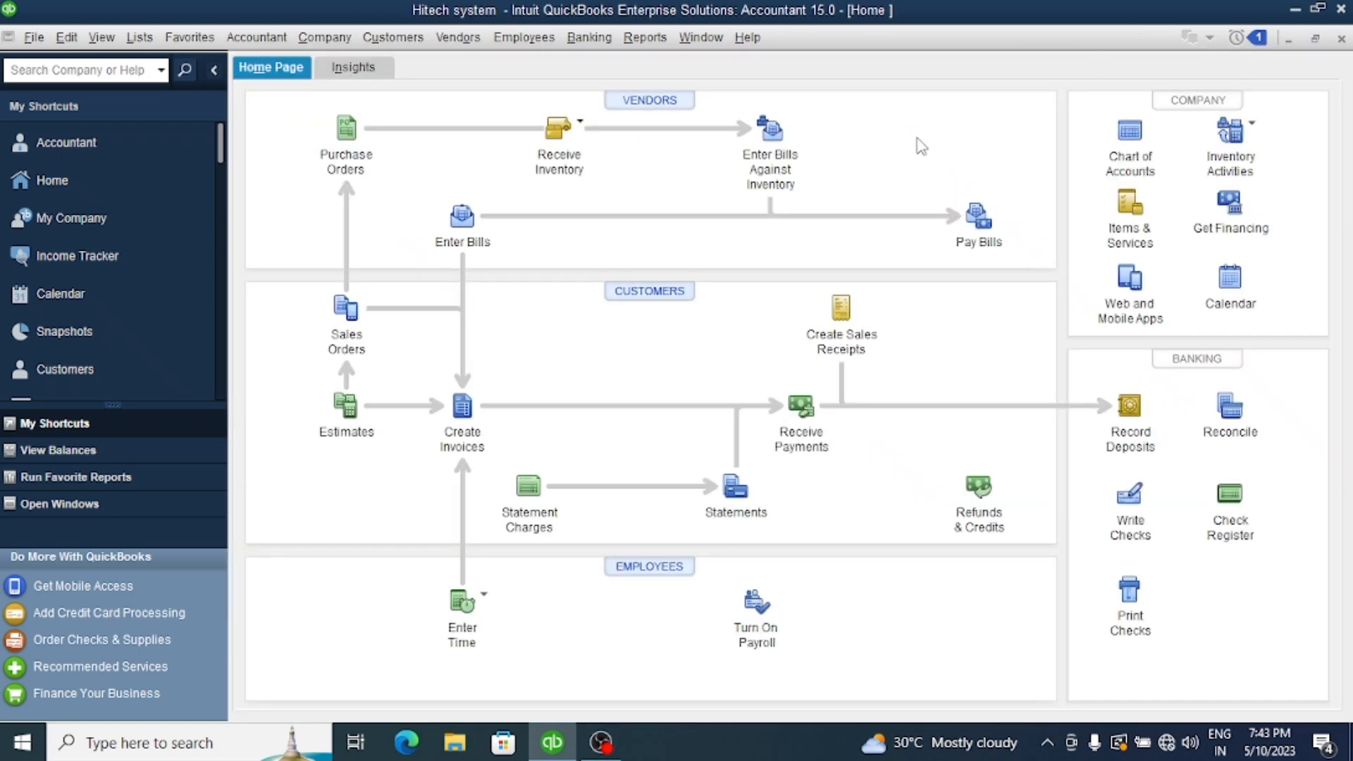